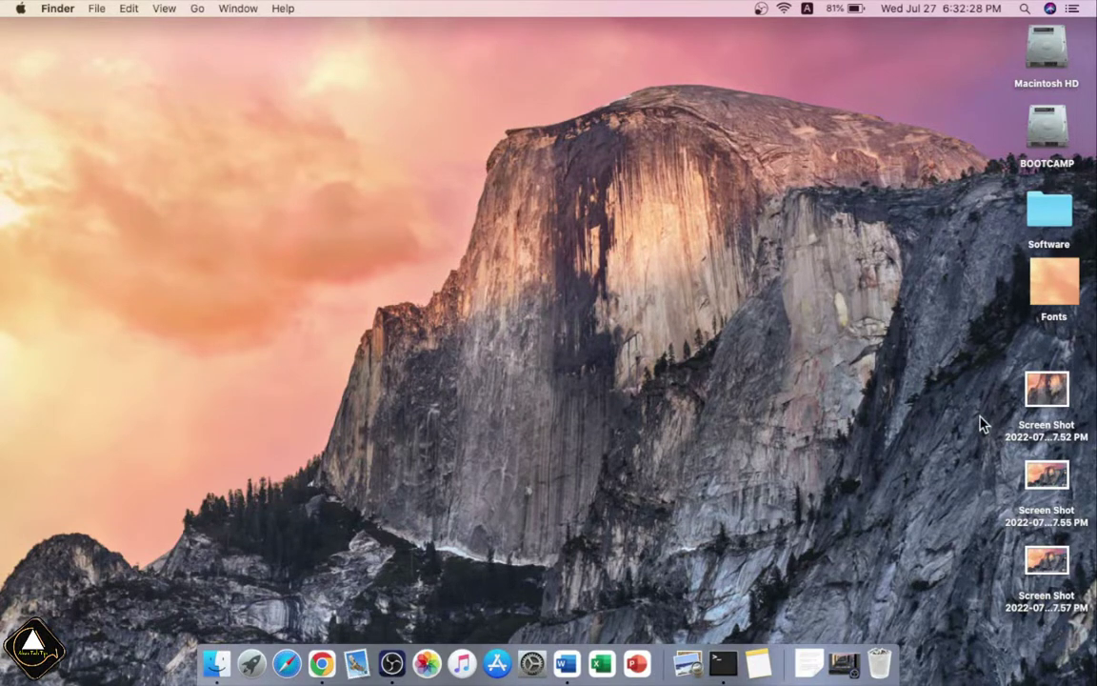
Create a PDF from the desktop screenshot taken at 2.57.52 PM and place it in an empty area of the desktop.
click(1050, 400)
right_click(1049, 400)
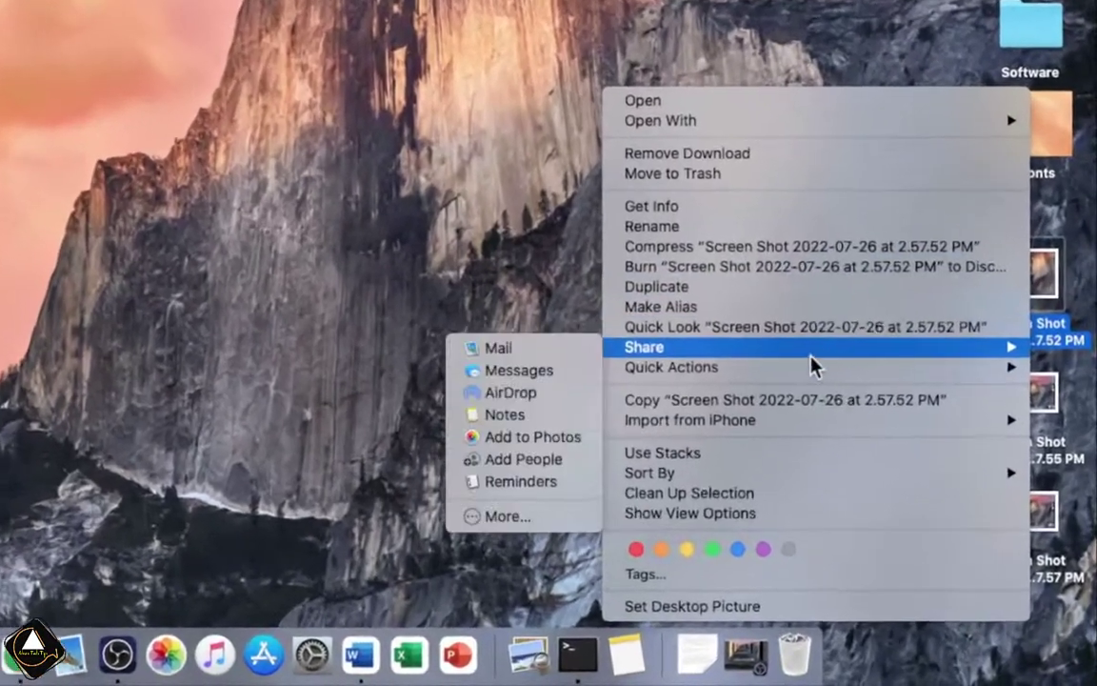
mouse_move(889, 465)
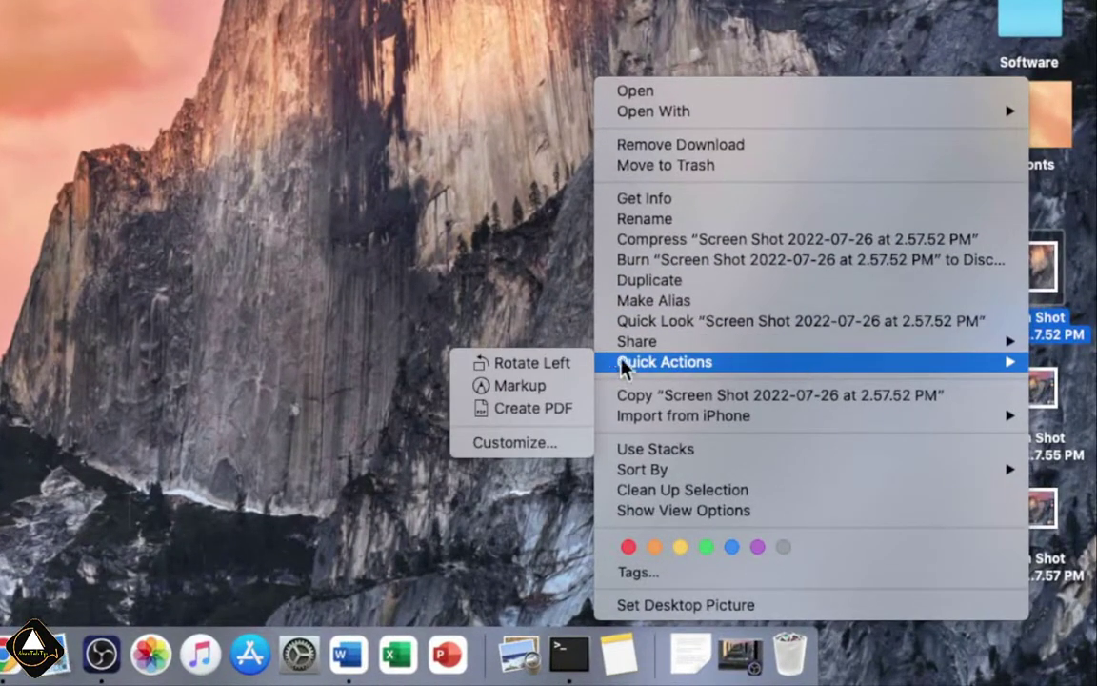
click(551, 414)
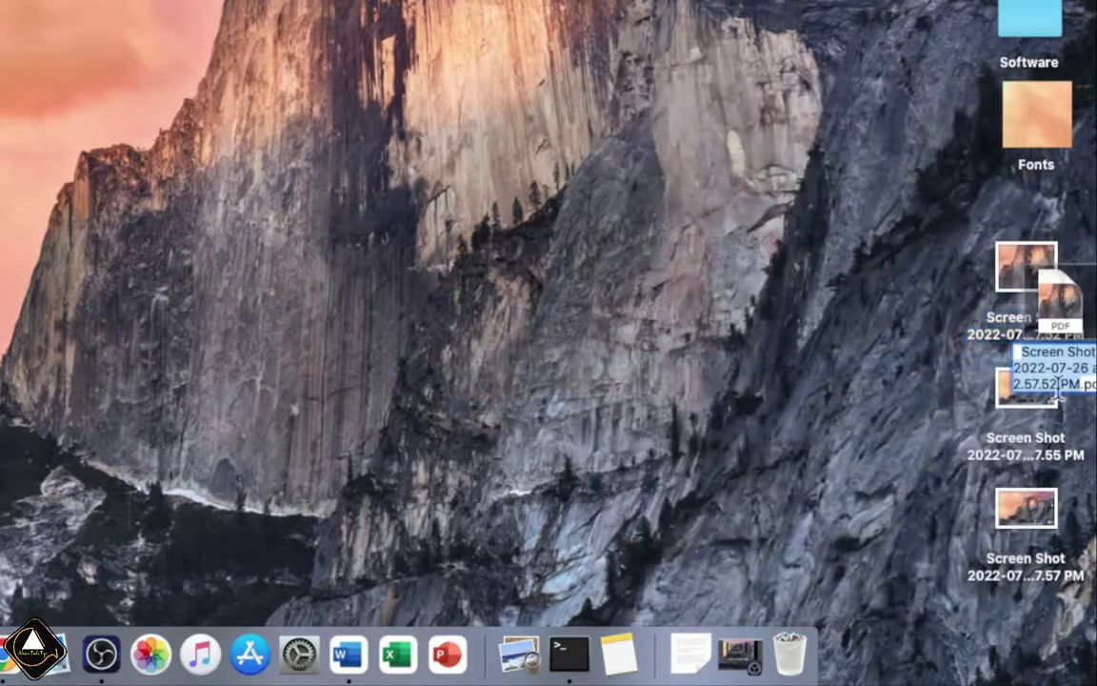
drag(1063, 329, 547, 207)
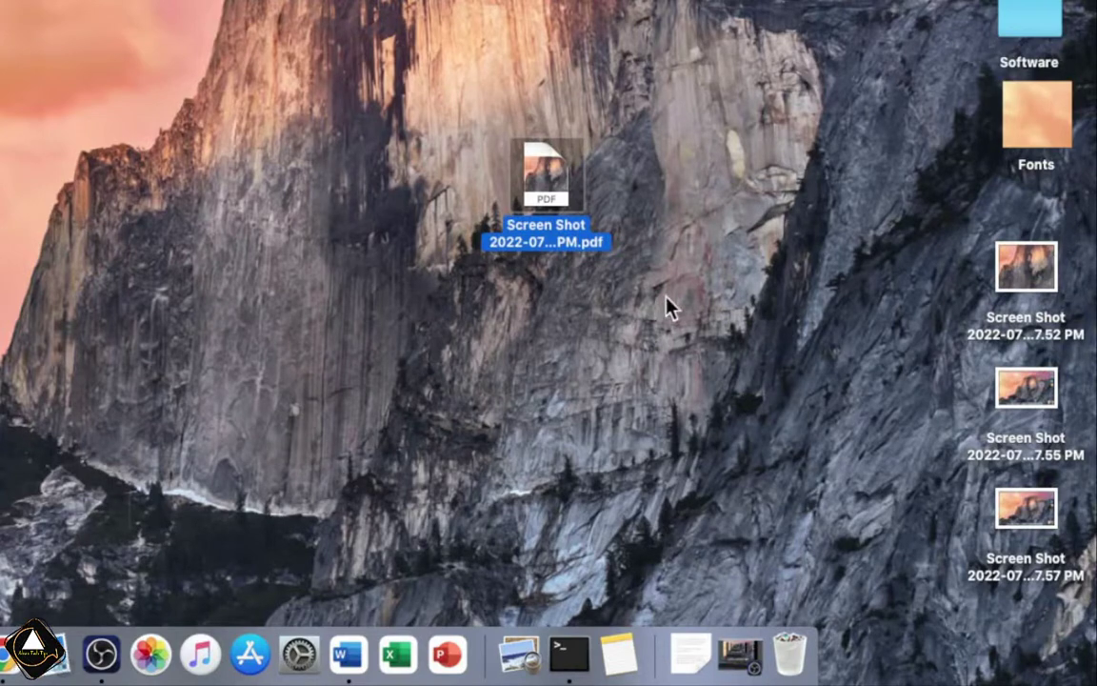
Open the new screenshot PDF, look over its page and close it.
double_click(546, 190)
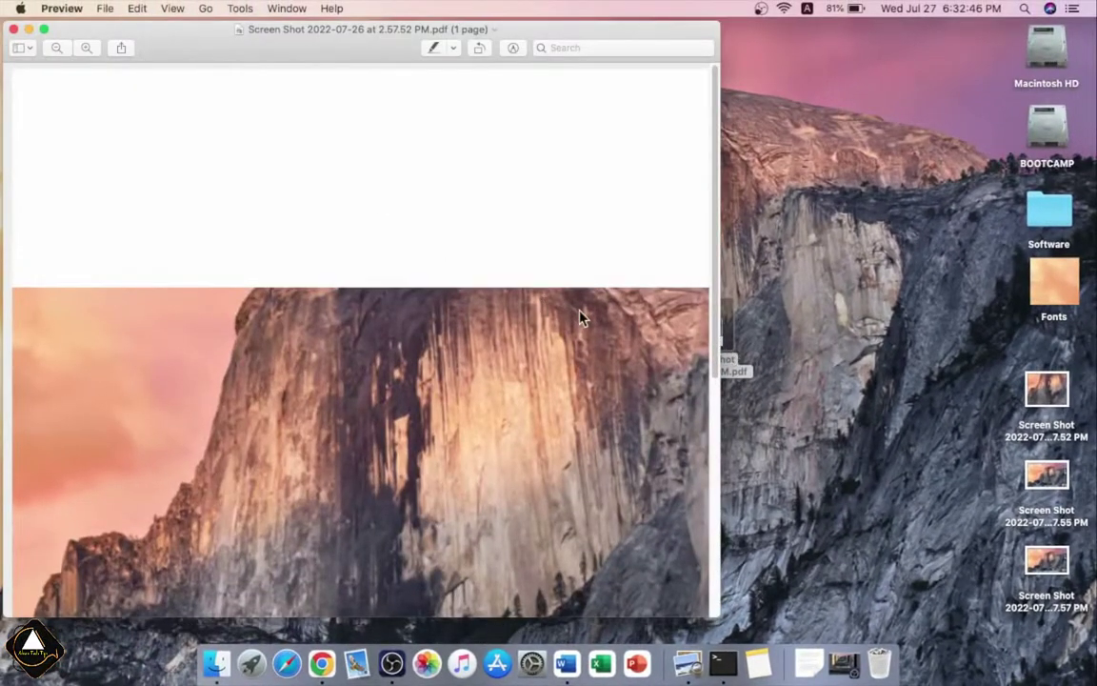
scroll(581, 319, down, 5)
scroll(581, 319, up, 1)
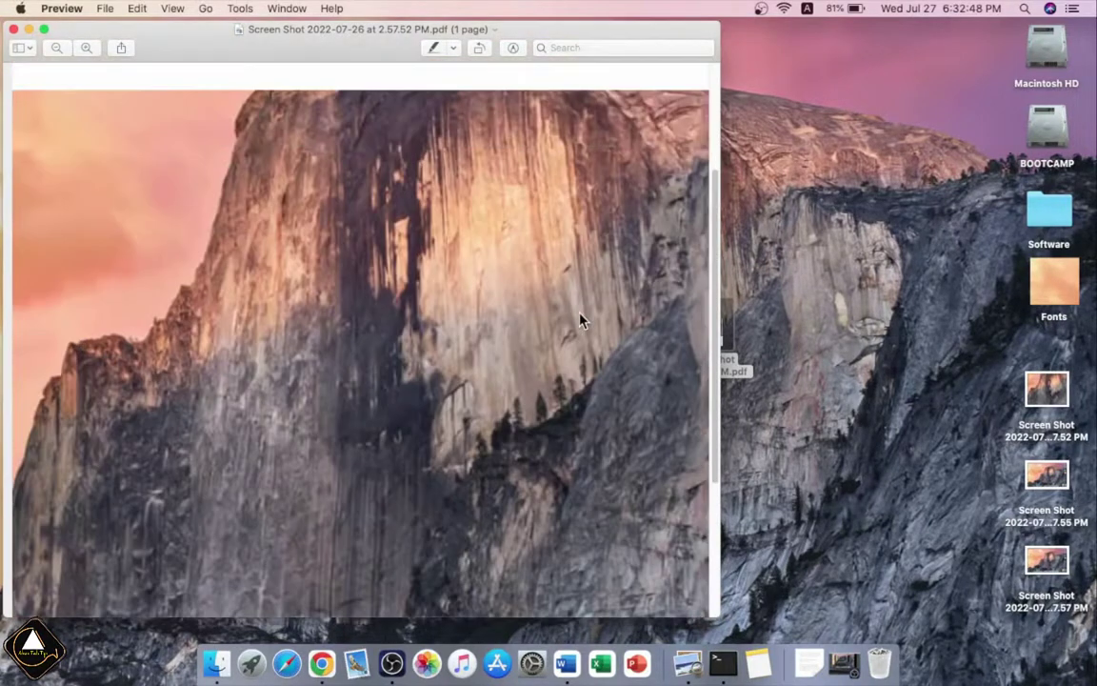
click(14, 29)
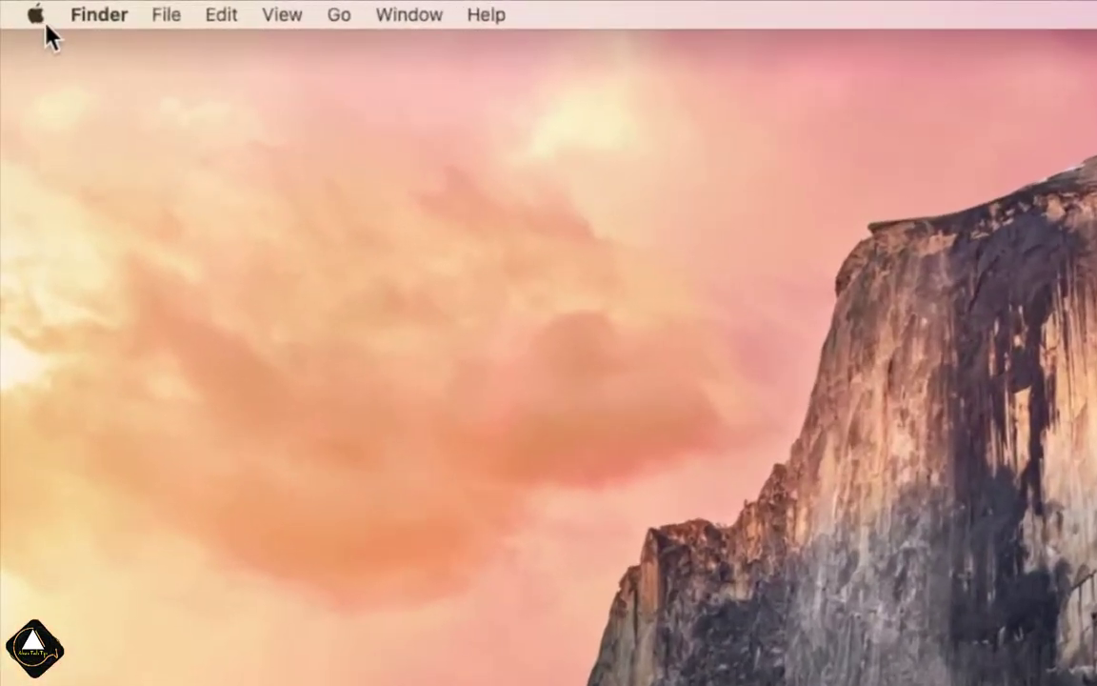
Turn the battery status in the menu bar off and back on in the Energy Saver preferences.
click(34, 16)
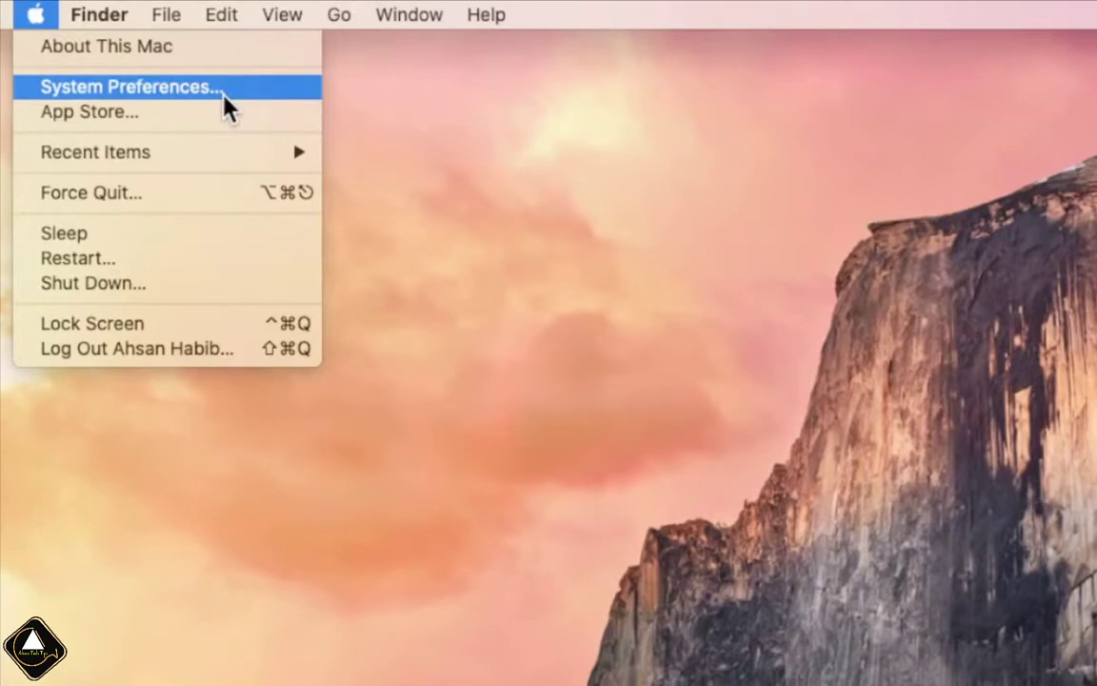
key(Escape)
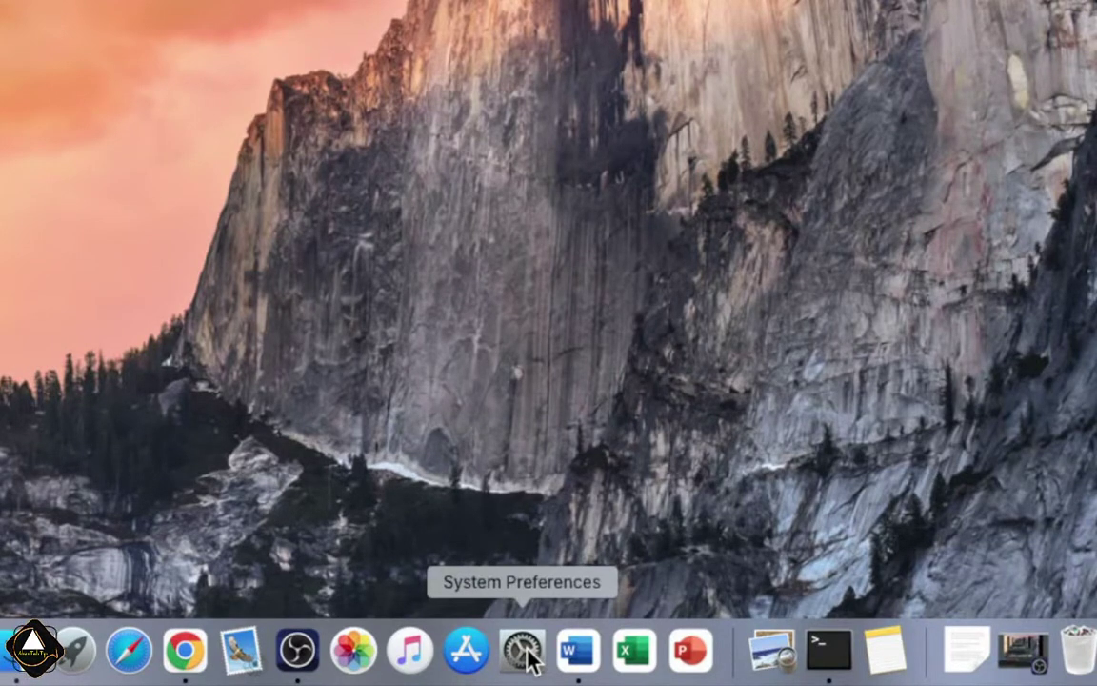
click(525, 654)
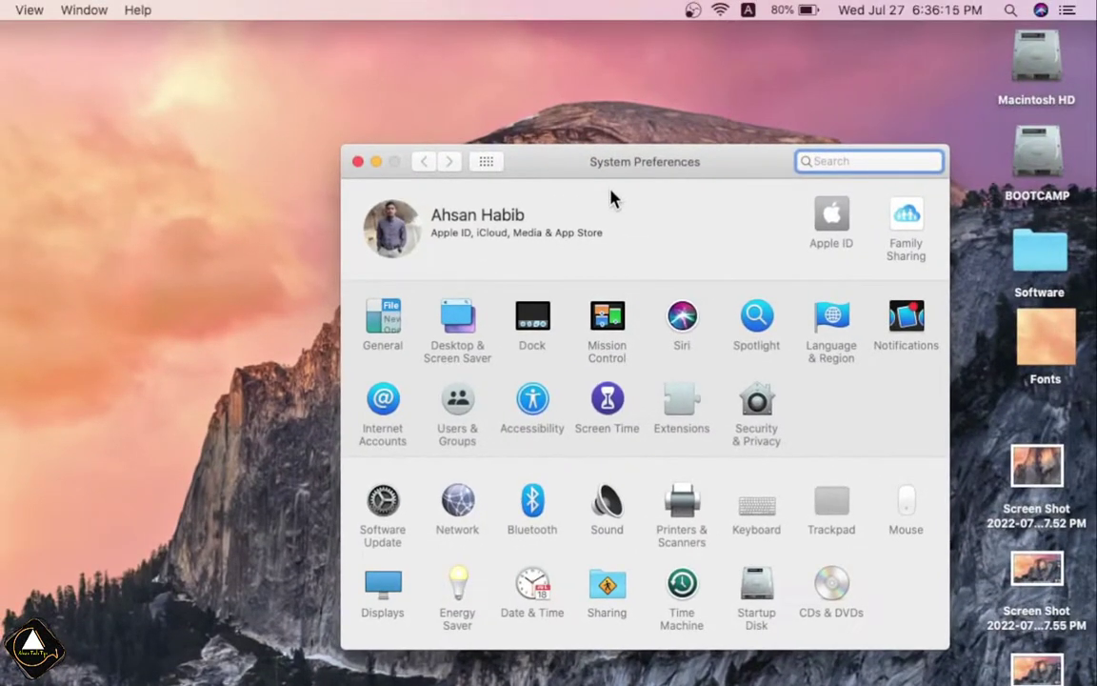
click(461, 595)
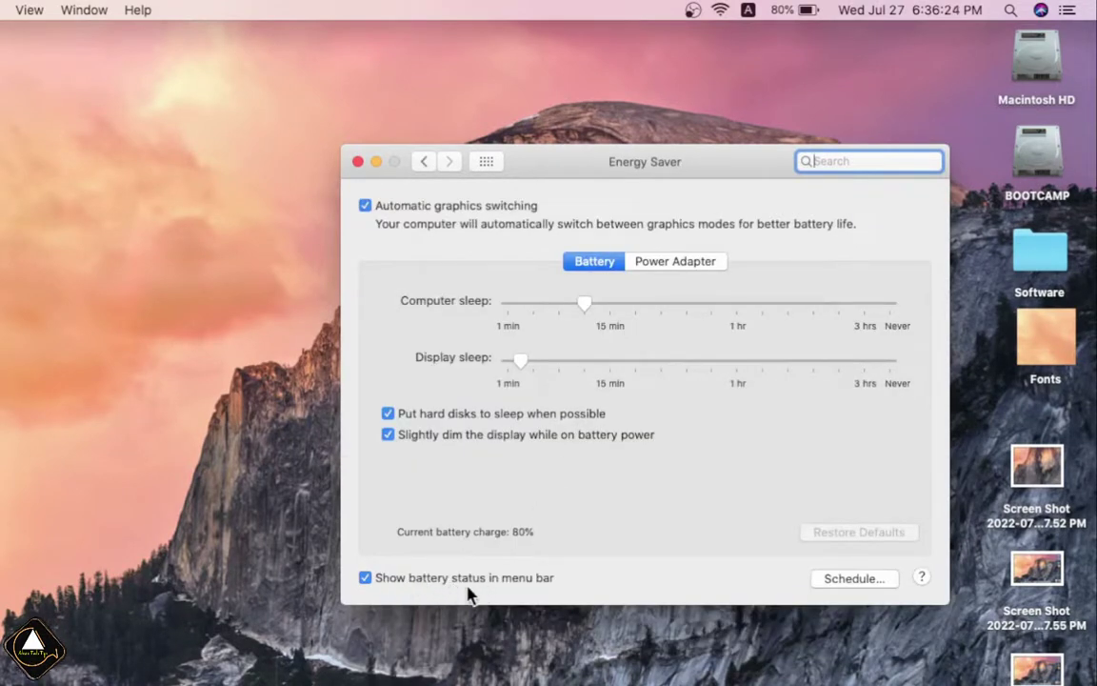
click(365, 579)
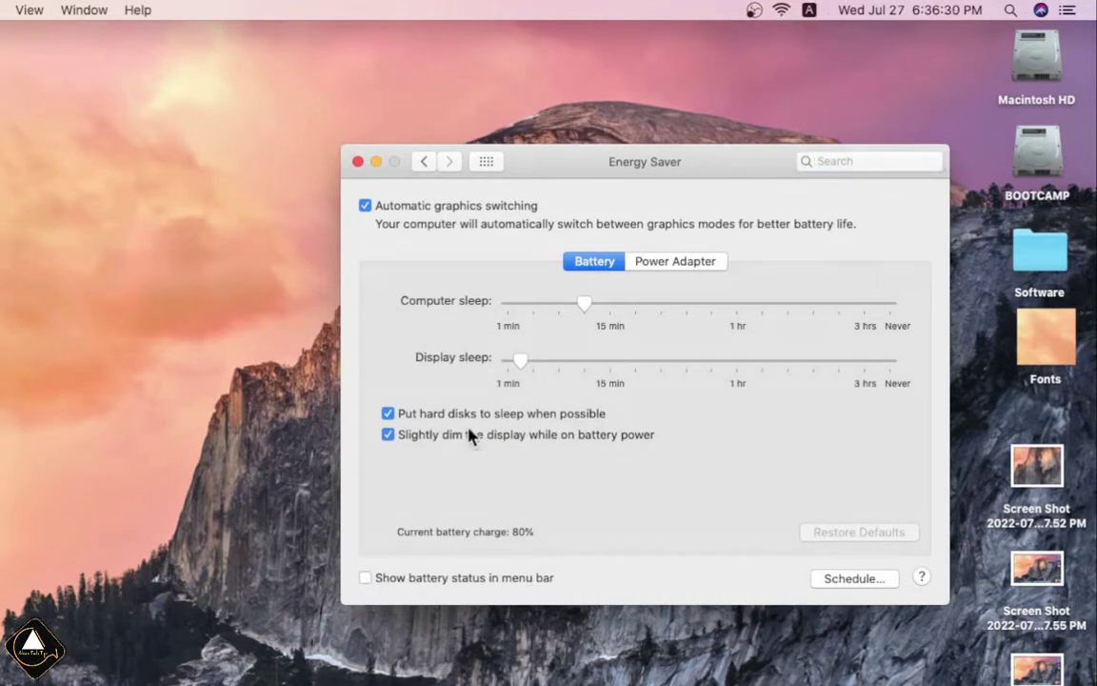
click(368, 579)
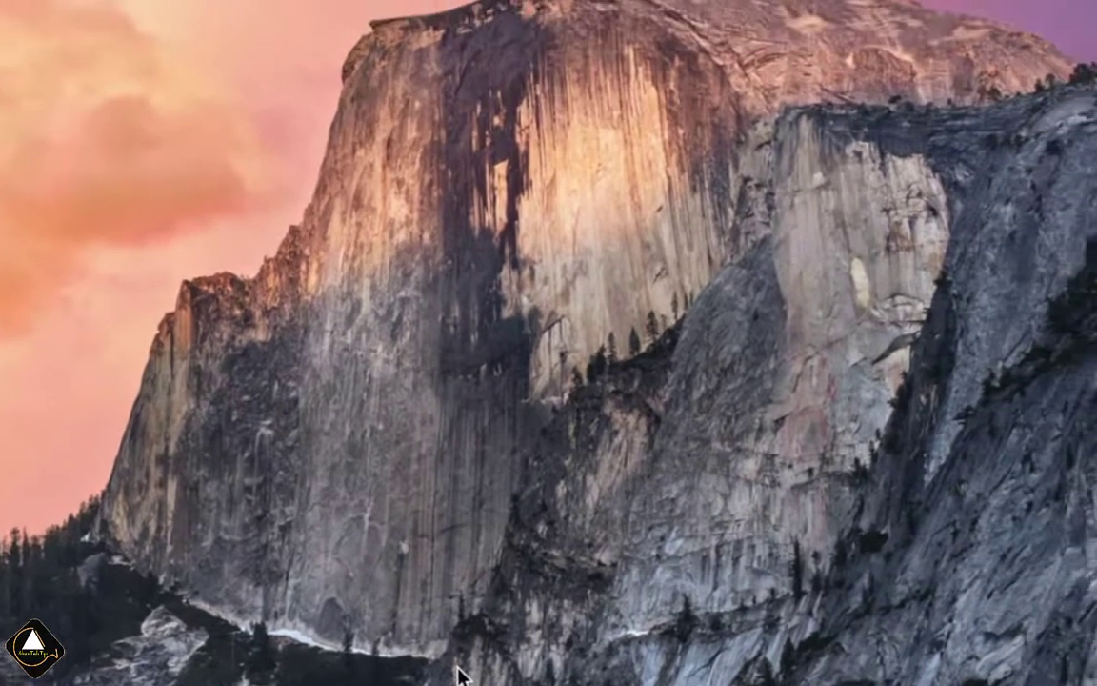
Turn automatic hiding and showing of the Dock on and back off in the Dock preferences.
click(457, 676)
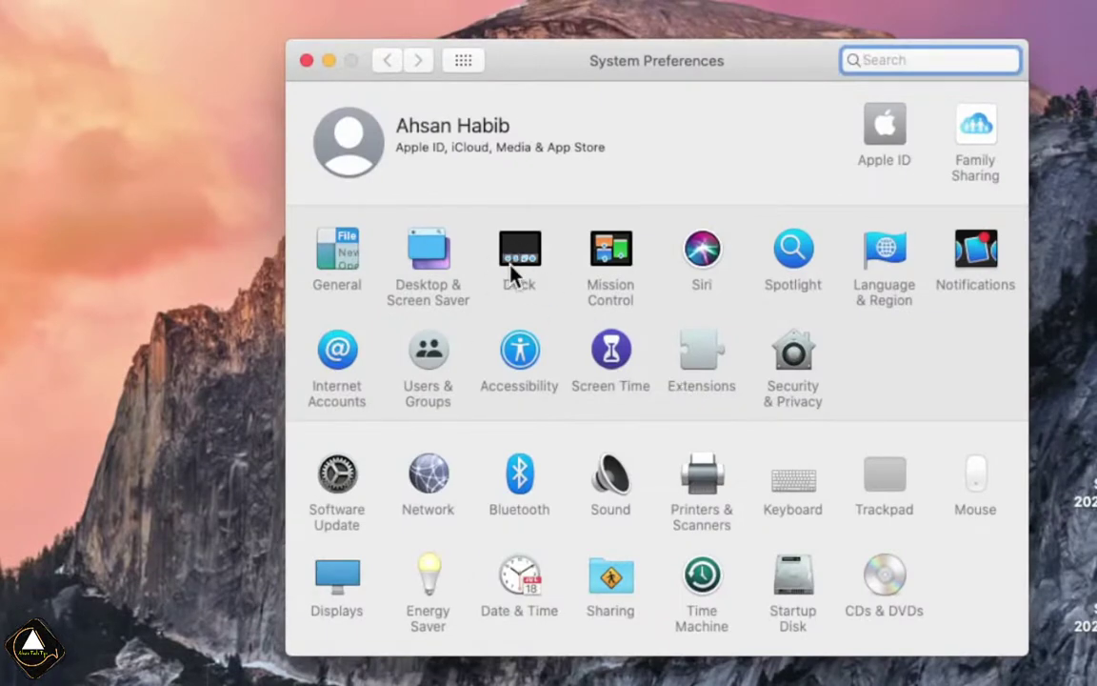
click(516, 275)
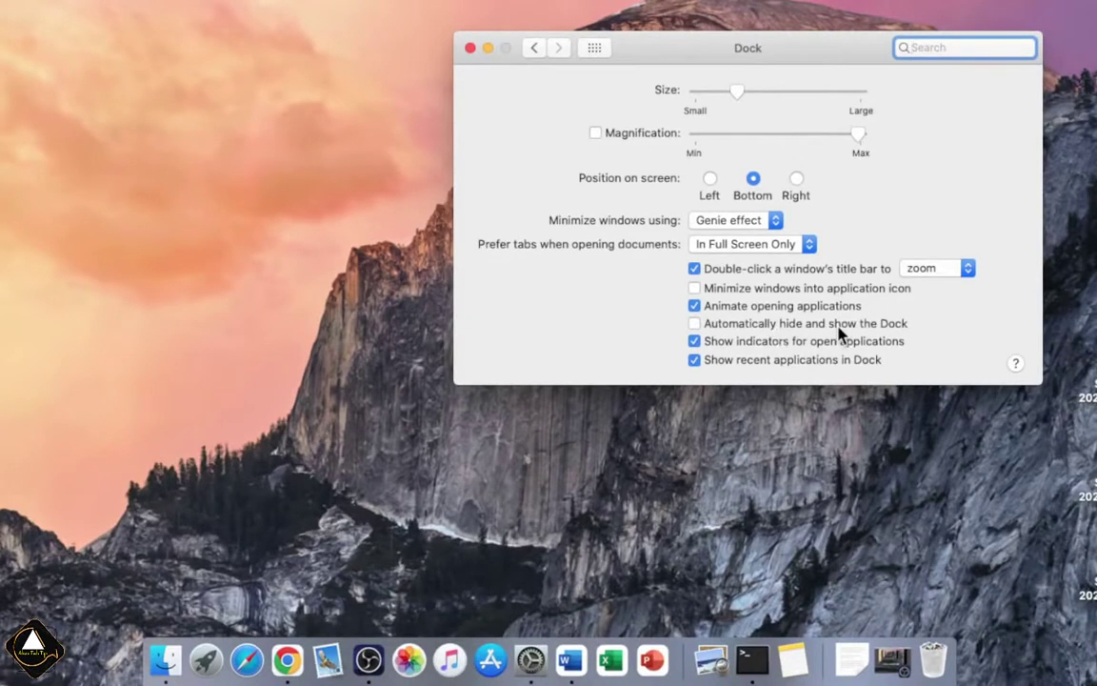
click(694, 324)
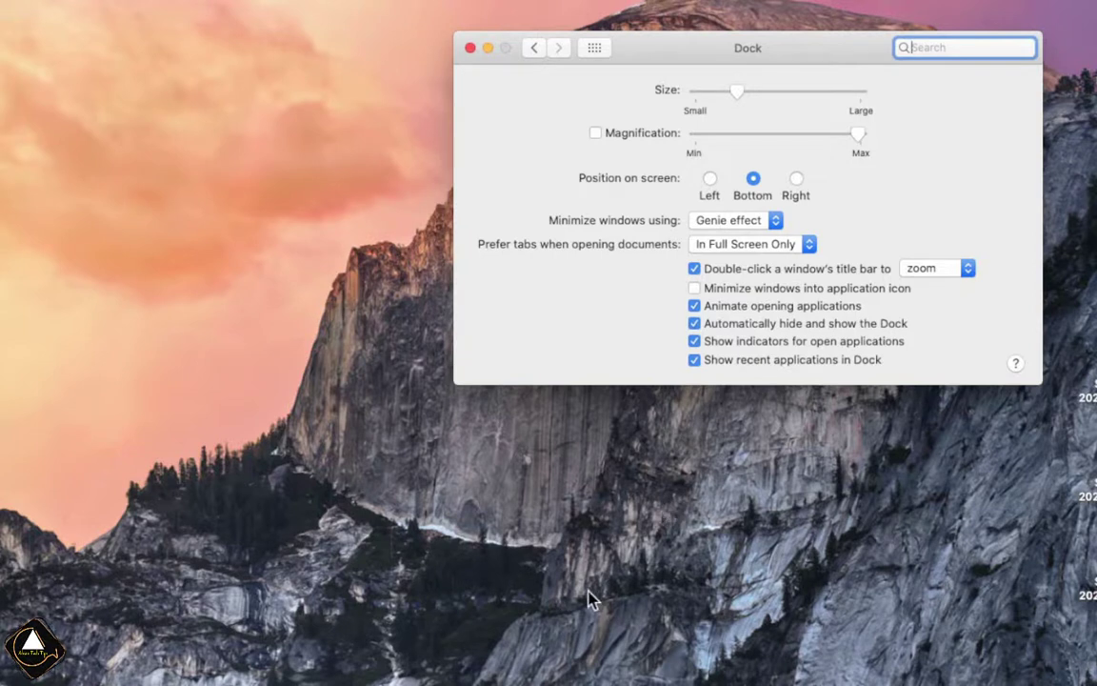
mouse_move(491, 672)
click(694, 325)
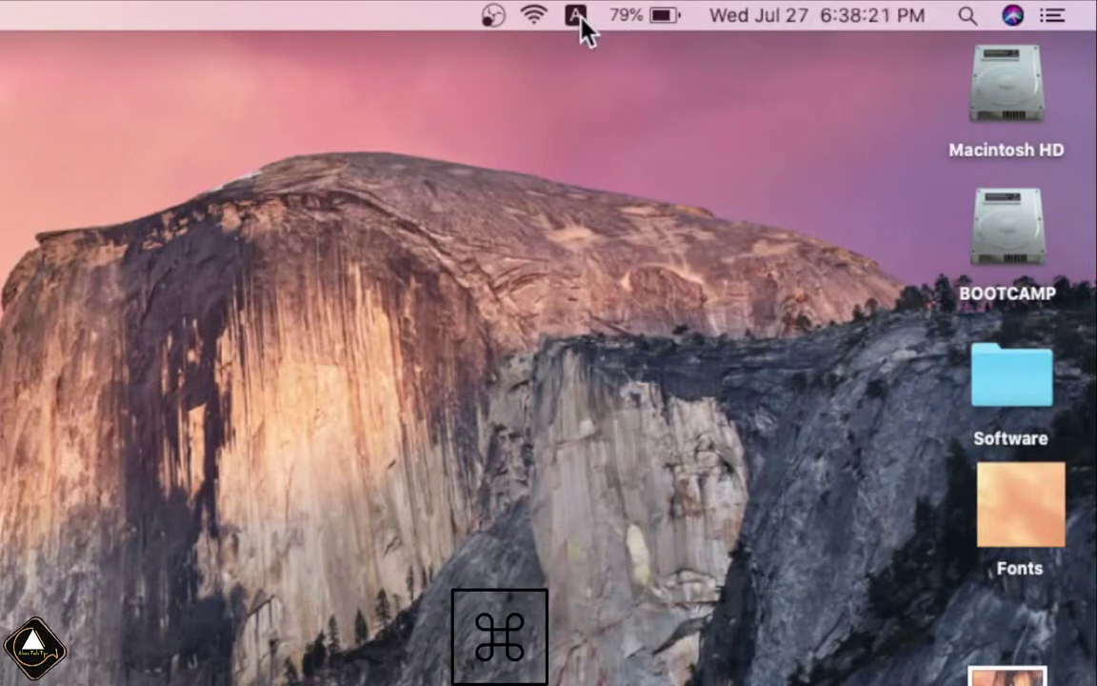
Rearrange the menu bar status icons, placing the input source icon before Wi-Fi and repositioning the battery icon.
drag(541, 21, 527, 18)
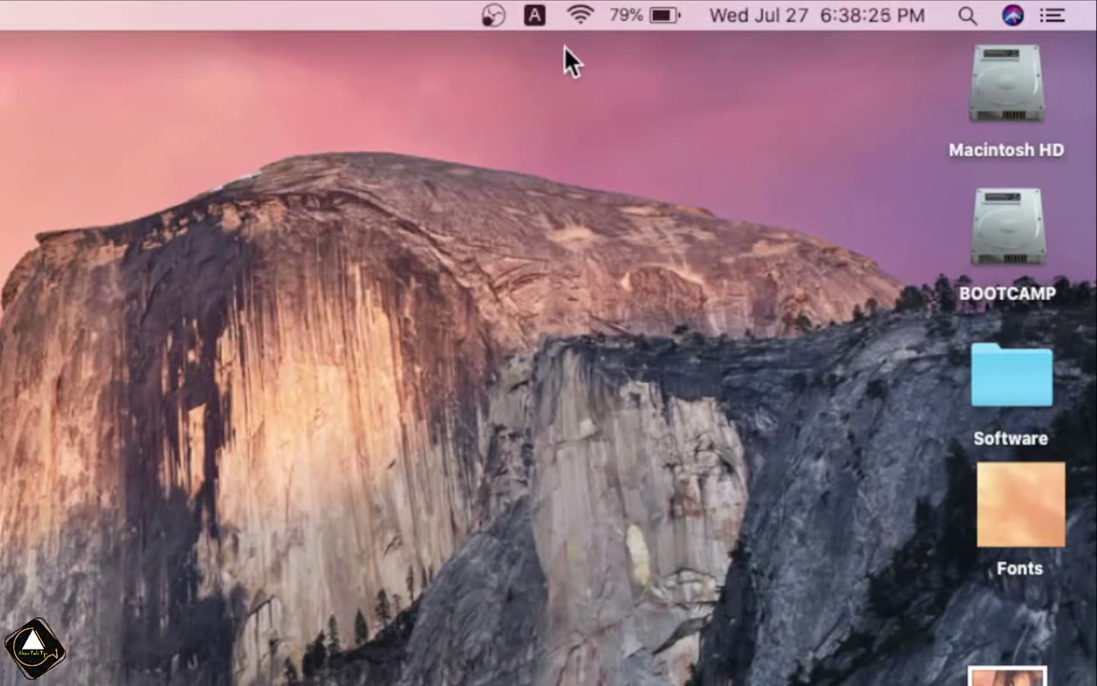
drag(657, 17, 483, 19)
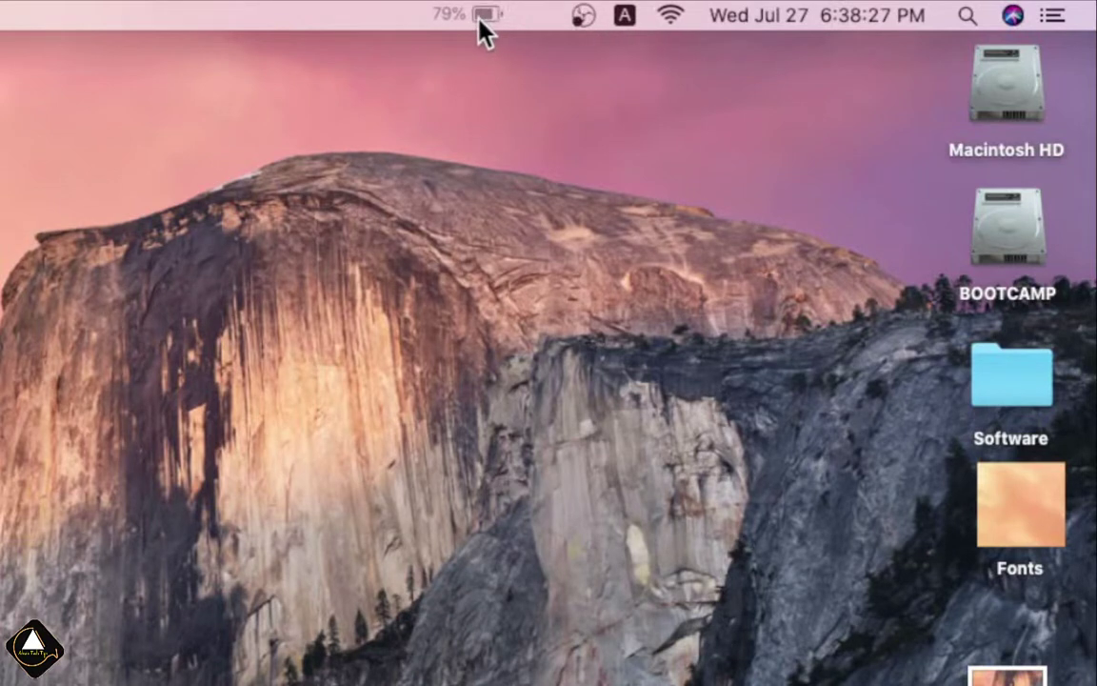
drag(776, 21, 674, 24)
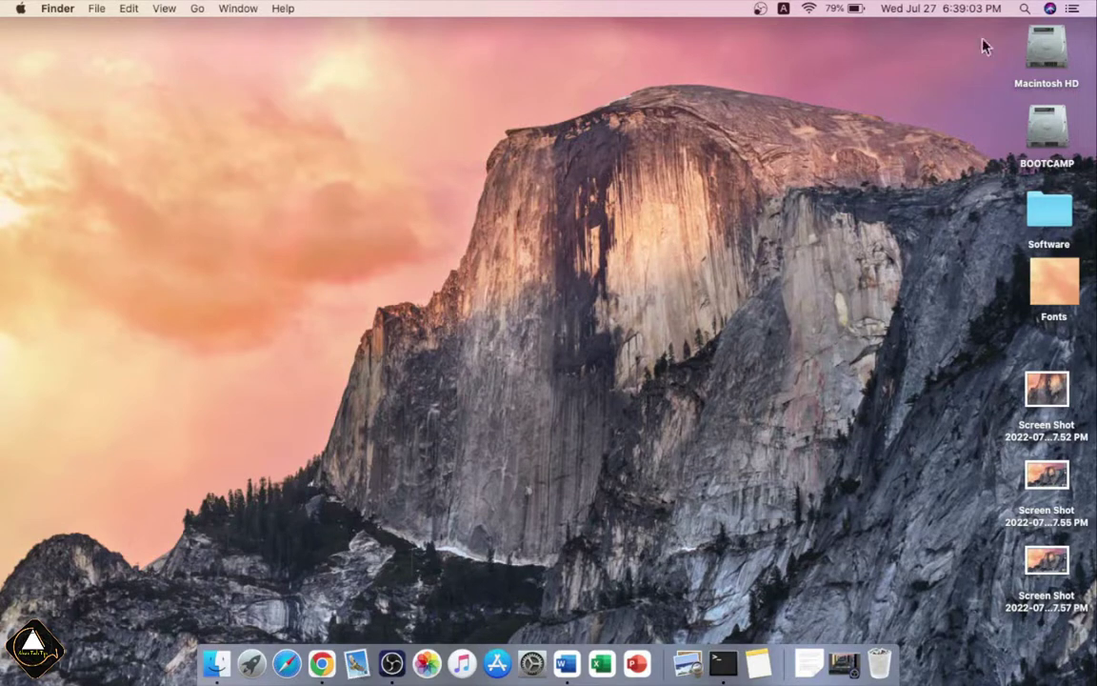
Search Spotlight for "notes" and open the Notes app.
click(1024, 8)
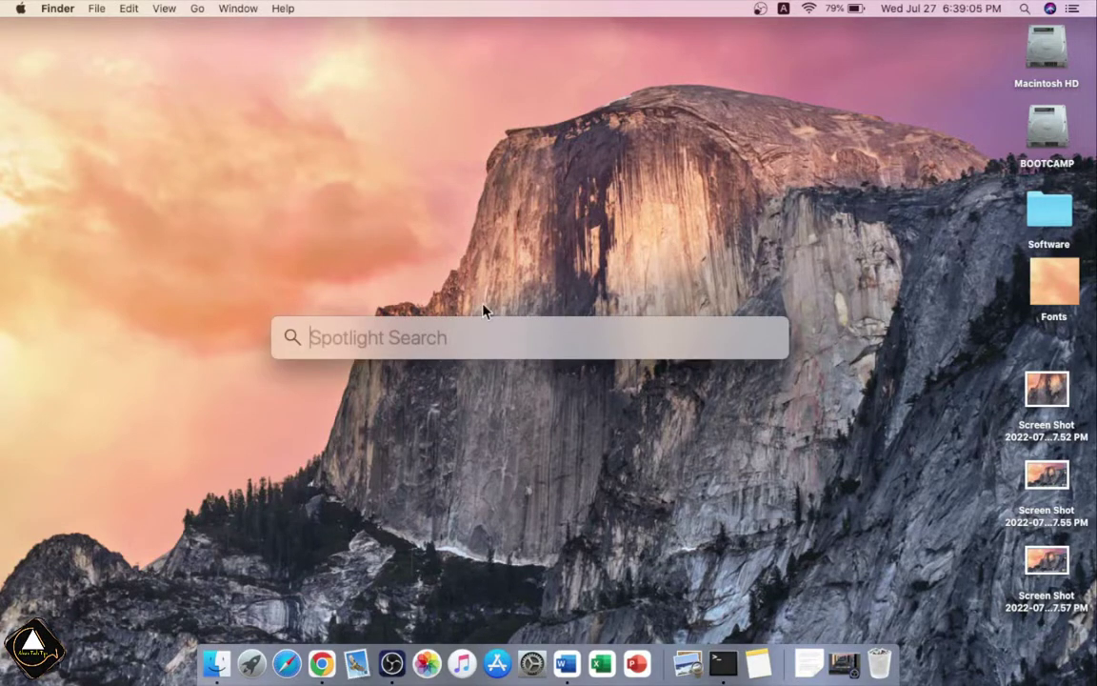
text(no)
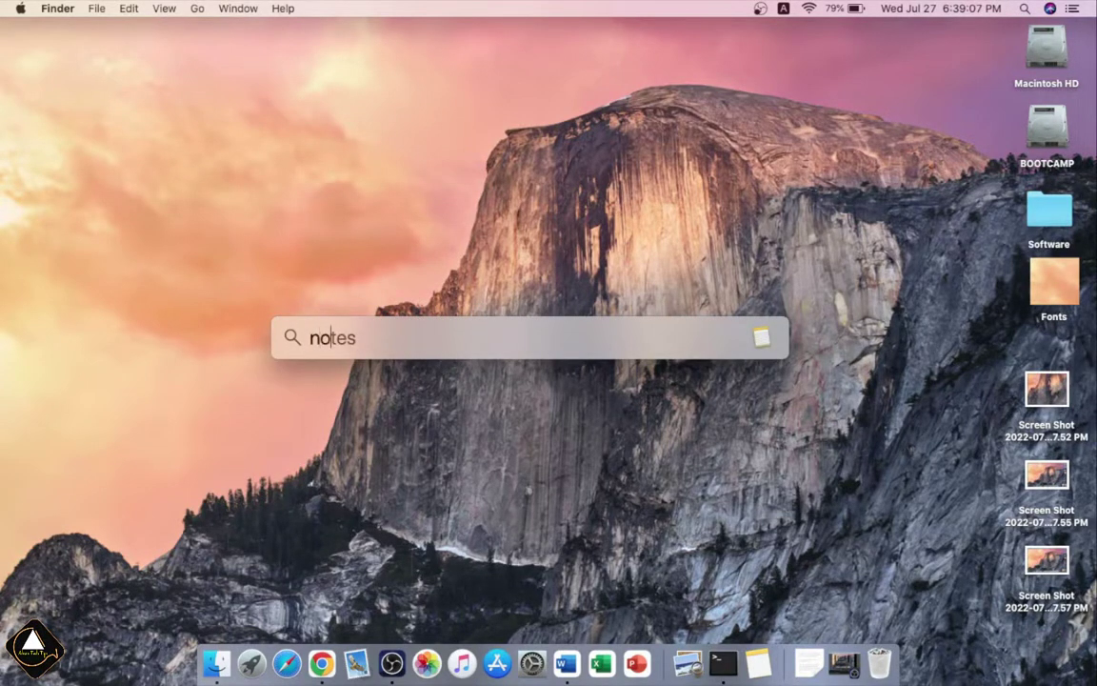
text(tes)
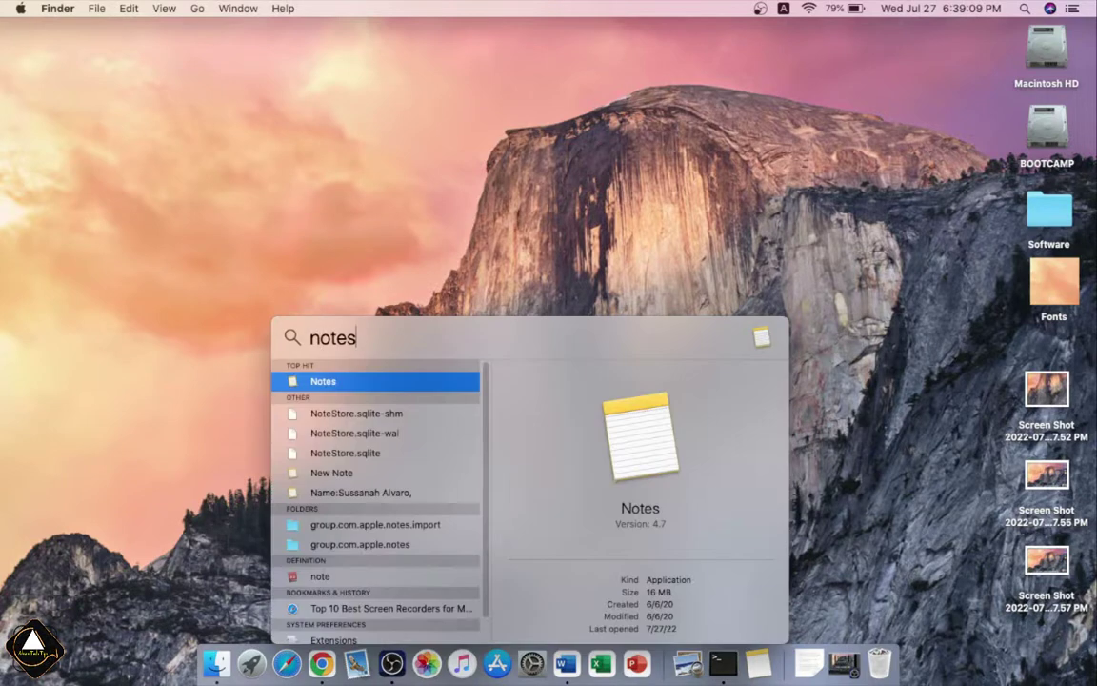
key(Return)
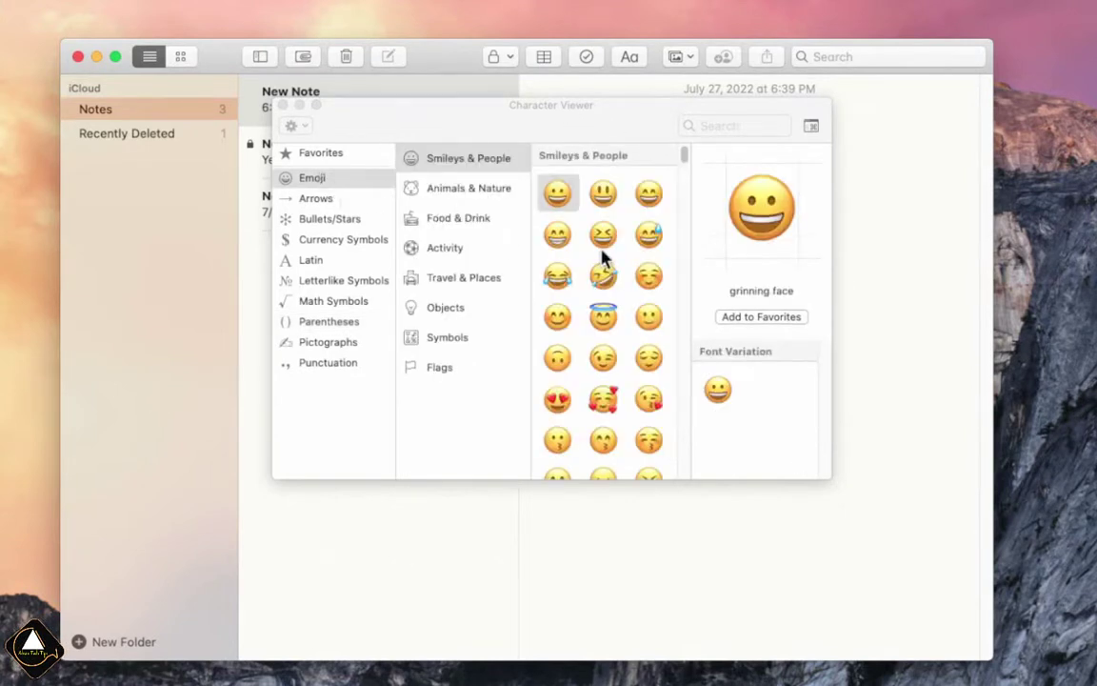
Insert the default-toned policeman emoji from the Smileys & People set into the new note.
scroll(623, 316, down, 5)
scroll(634, 314, down, 10)
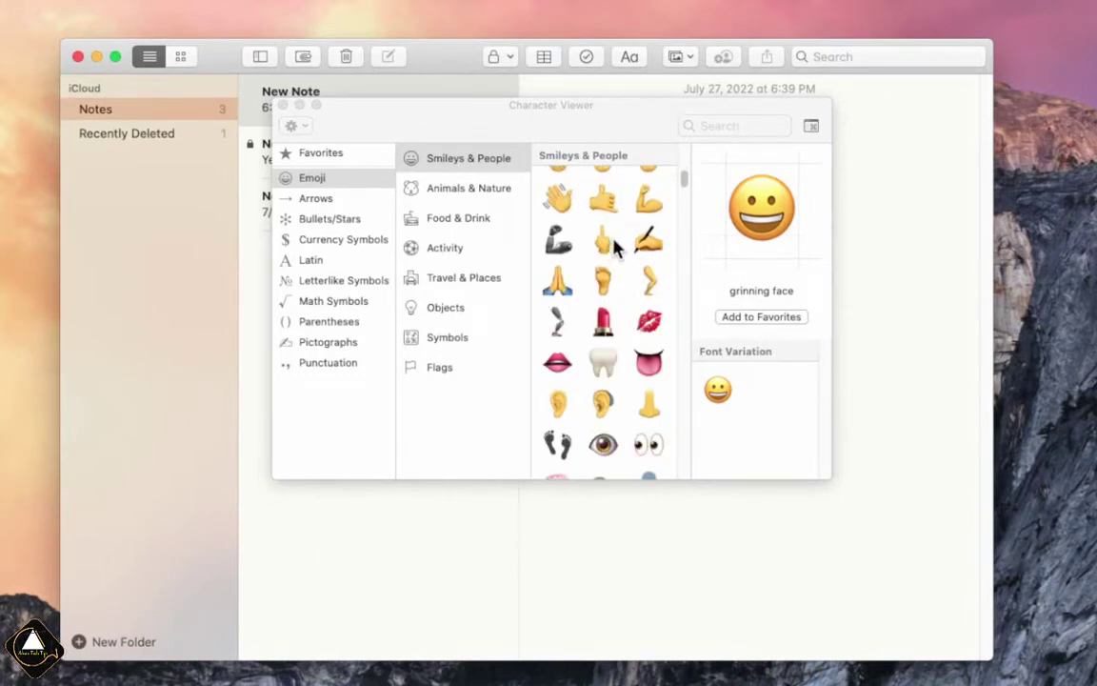
scroll(617, 245, down, 8)
click(604, 218)
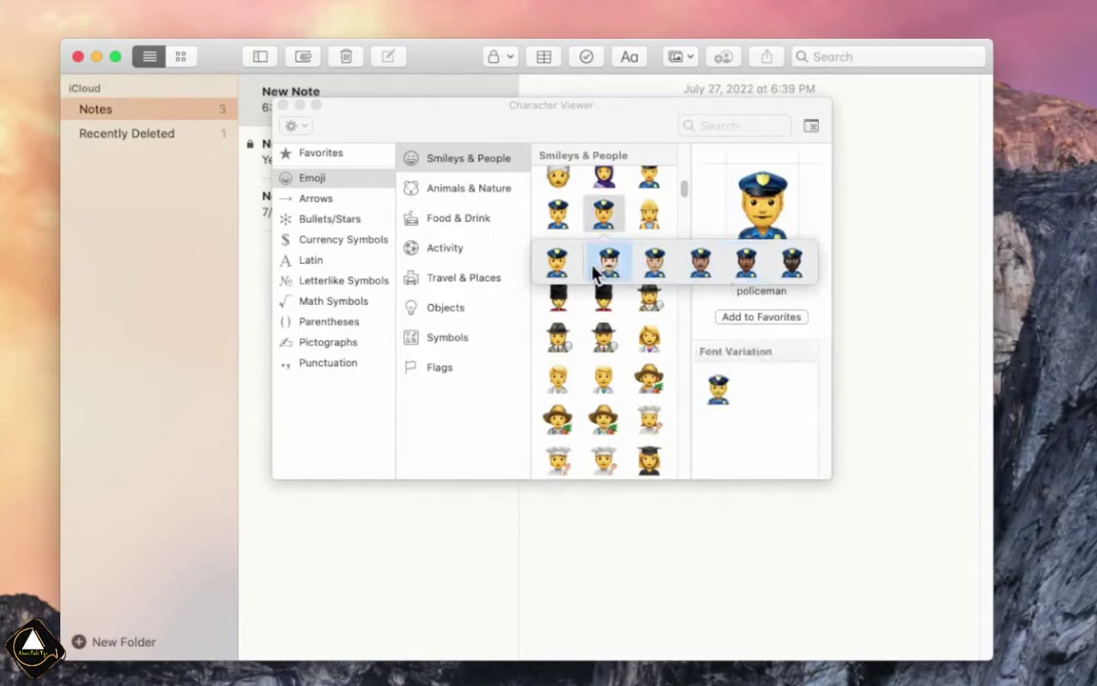
click(557, 262)
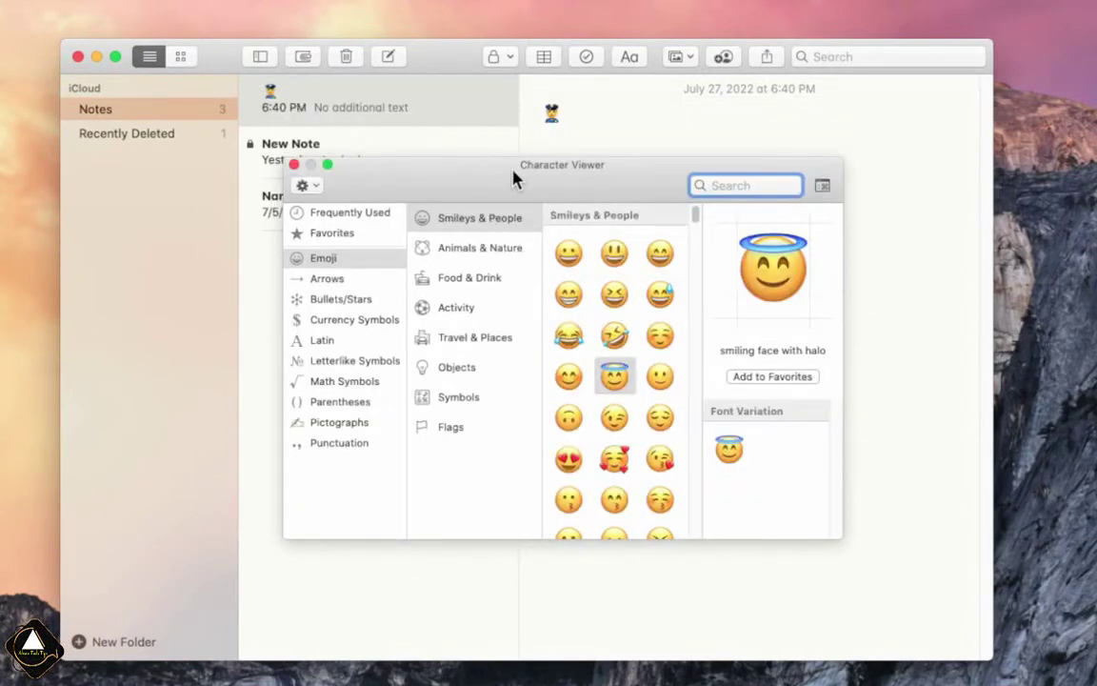
Collapse the Character Viewer to its compact form and add a row of nine smileys, from halo to heart-eyes, after the policeman.
click(824, 194)
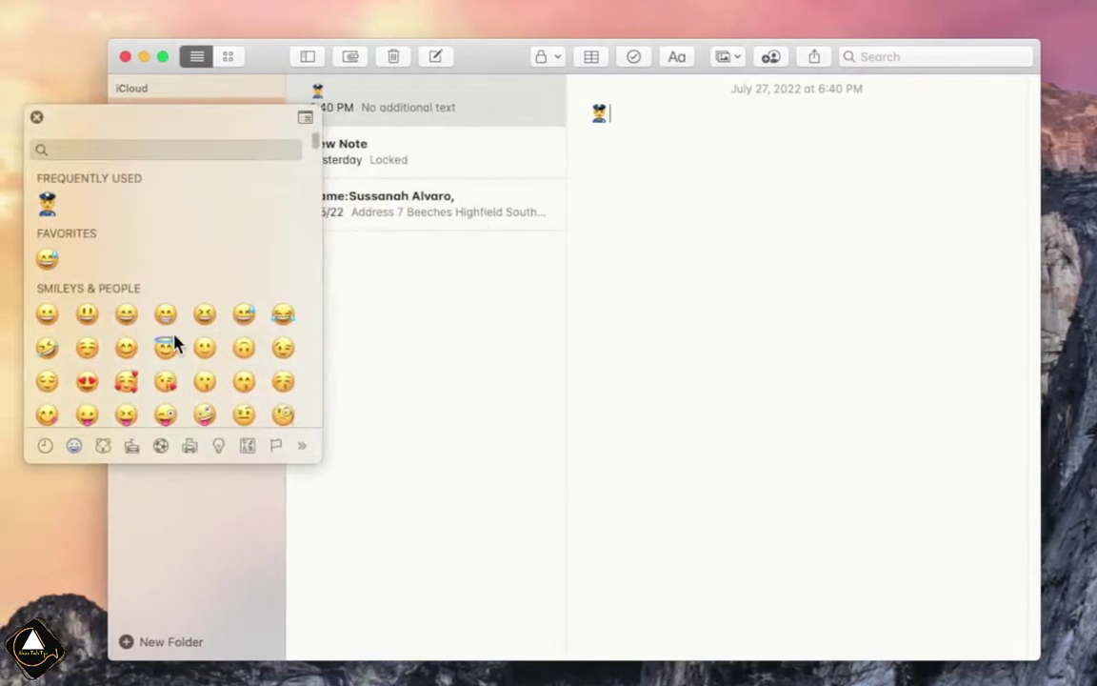
click(165, 348)
click(205, 348)
click(125, 381)
click(205, 381)
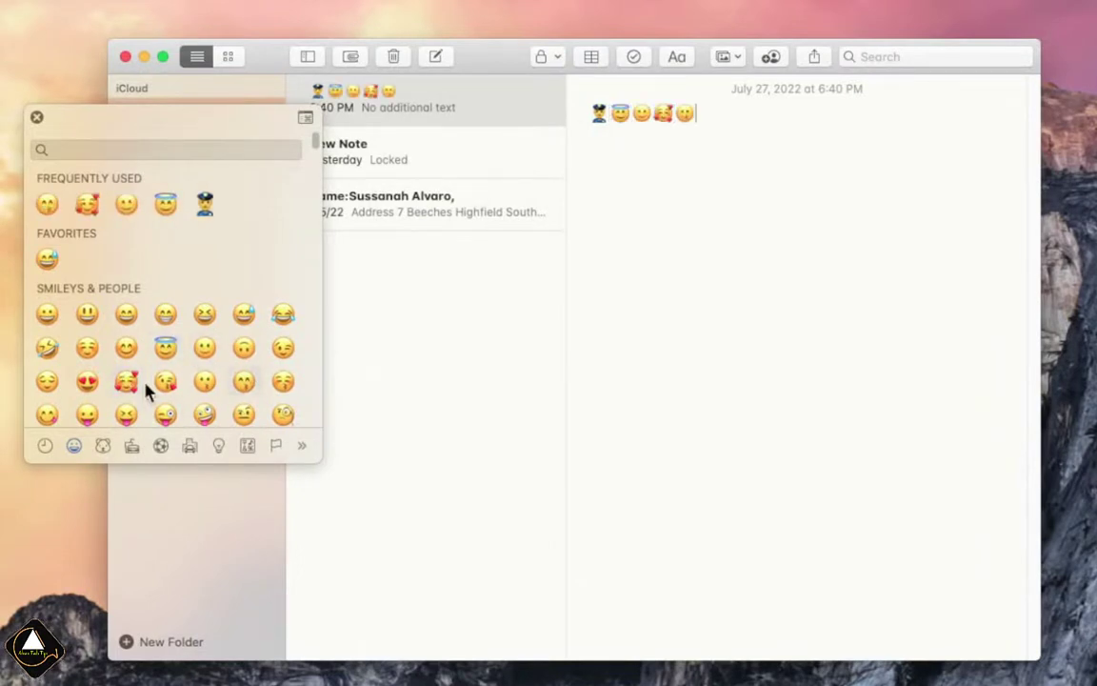
click(126, 381)
click(205, 347)
click(283, 348)
click(166, 381)
click(86, 381)
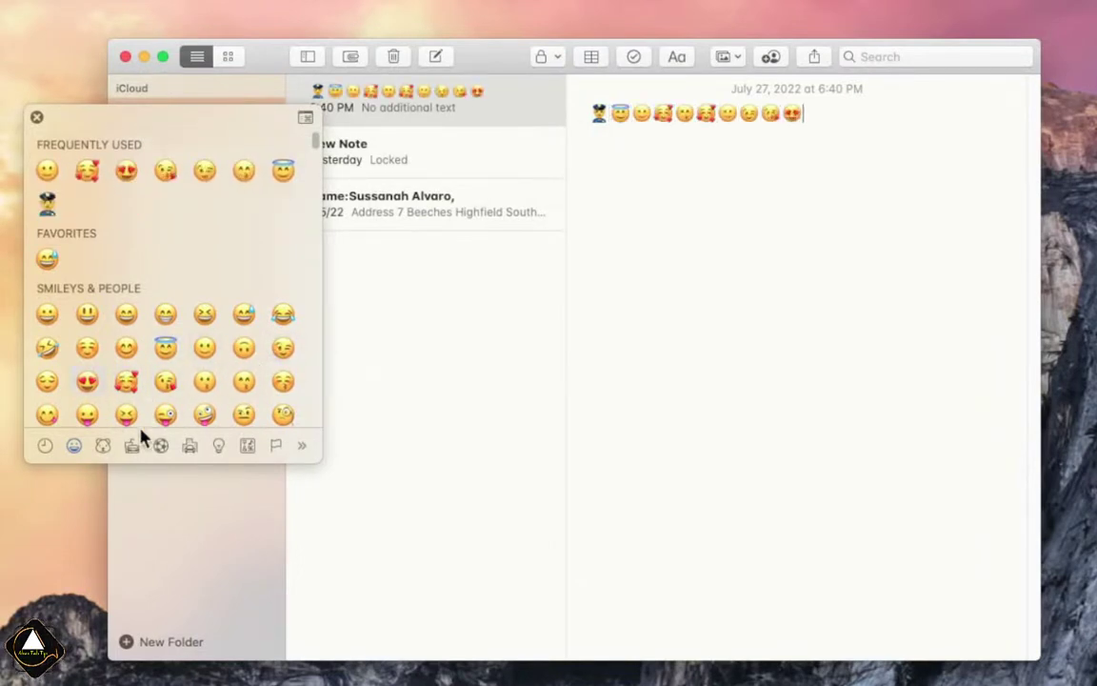
Browse the emoji categories to Travel & Places and add the oncoming taxi, oncoming car and bicycle emoji to the note.
click(105, 448)
click(134, 447)
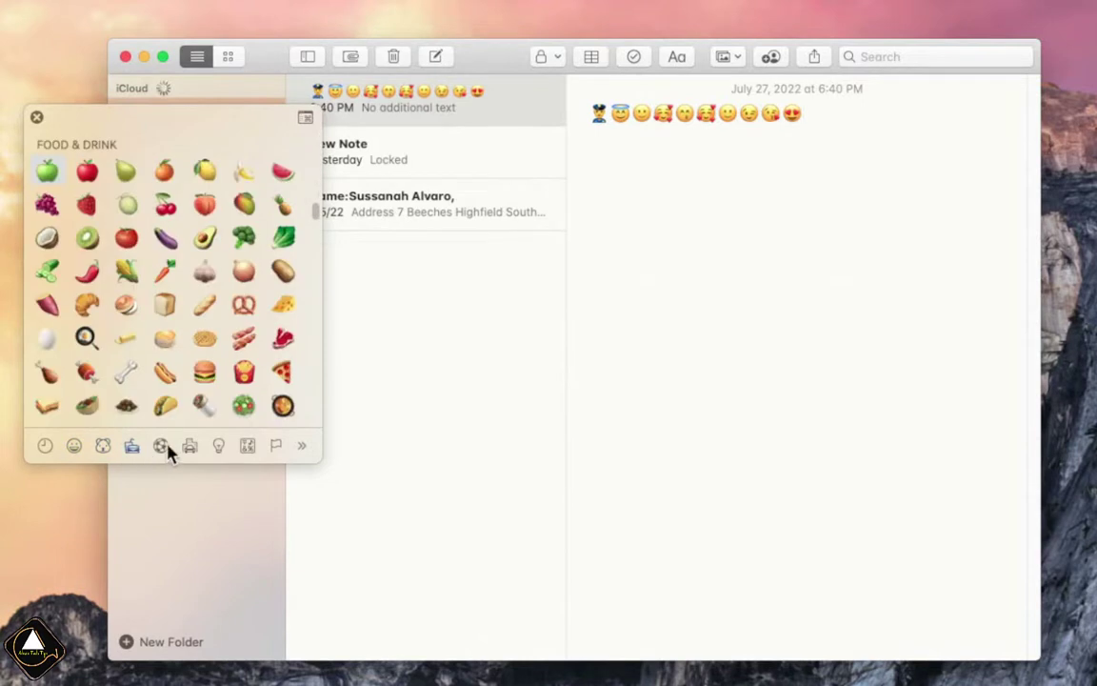
click(161, 448)
click(188, 447)
click(205, 272)
click(166, 271)
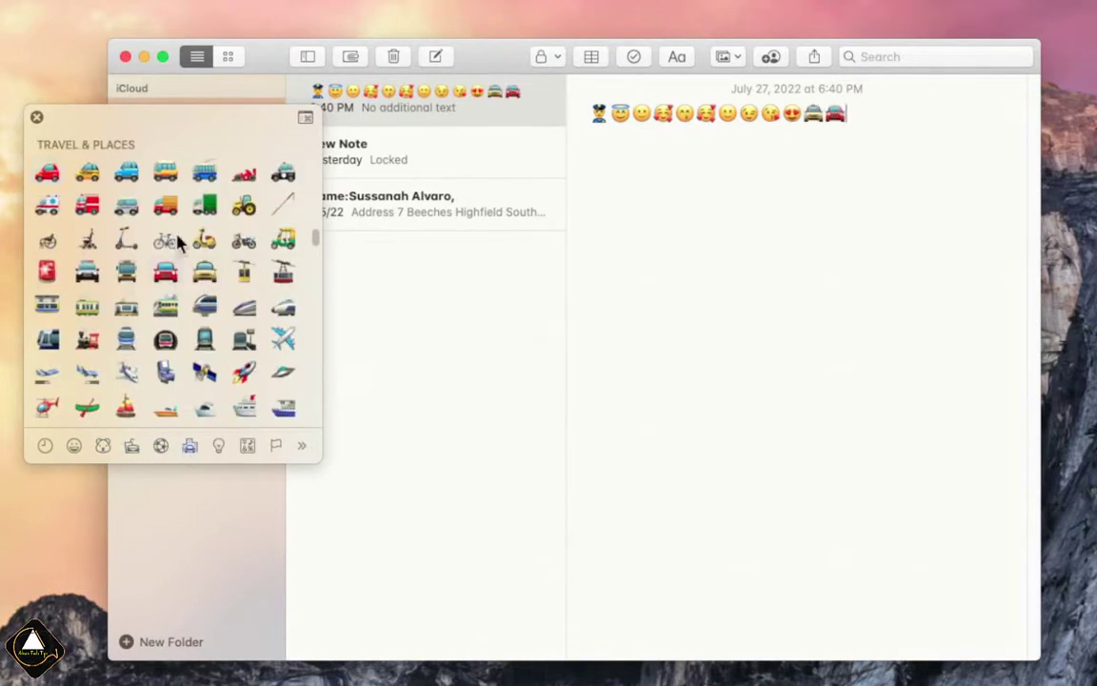
click(166, 238)
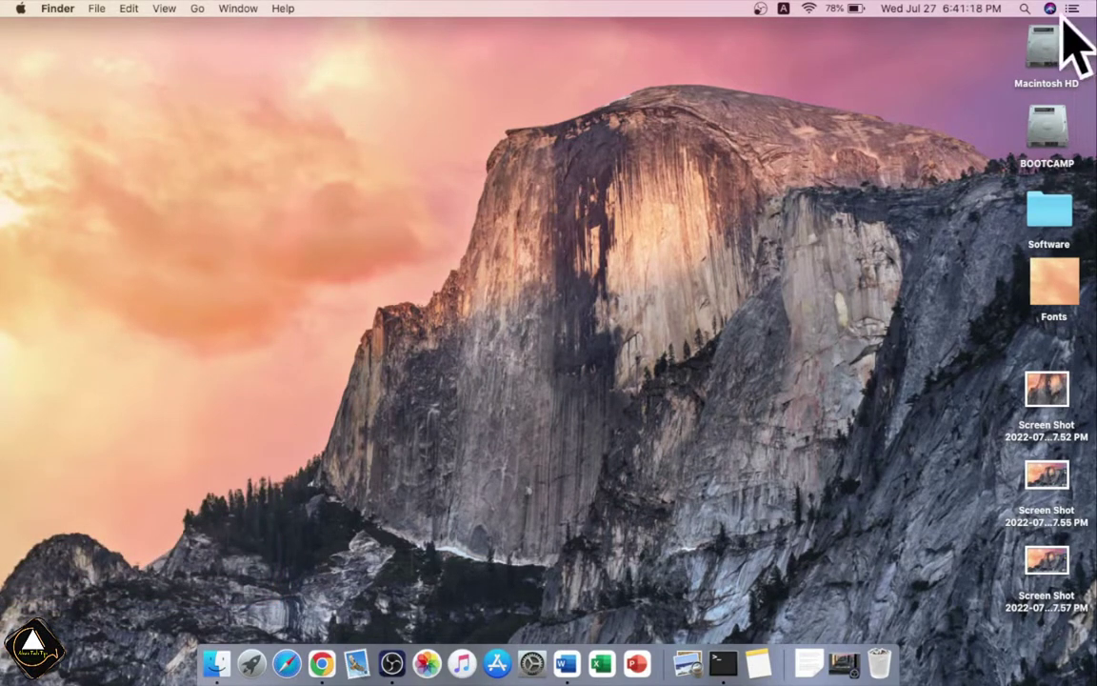
Clear the previous query from Spotlight and move its search bar to the left side of the desktop.
click(1024, 9)
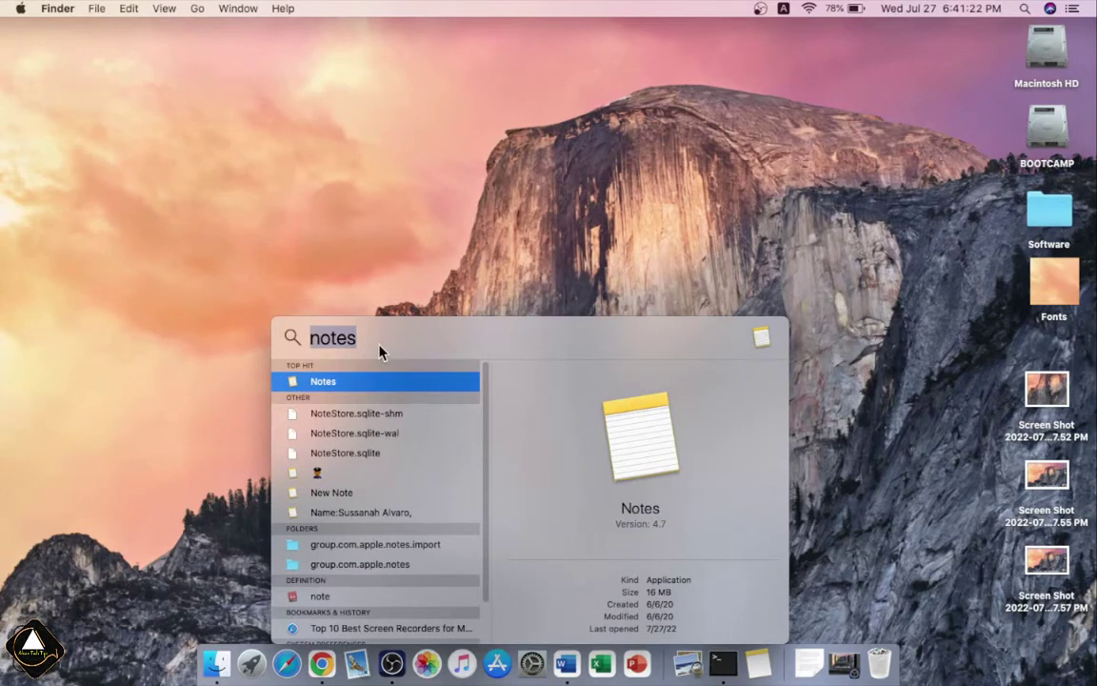
key(BackSpace)
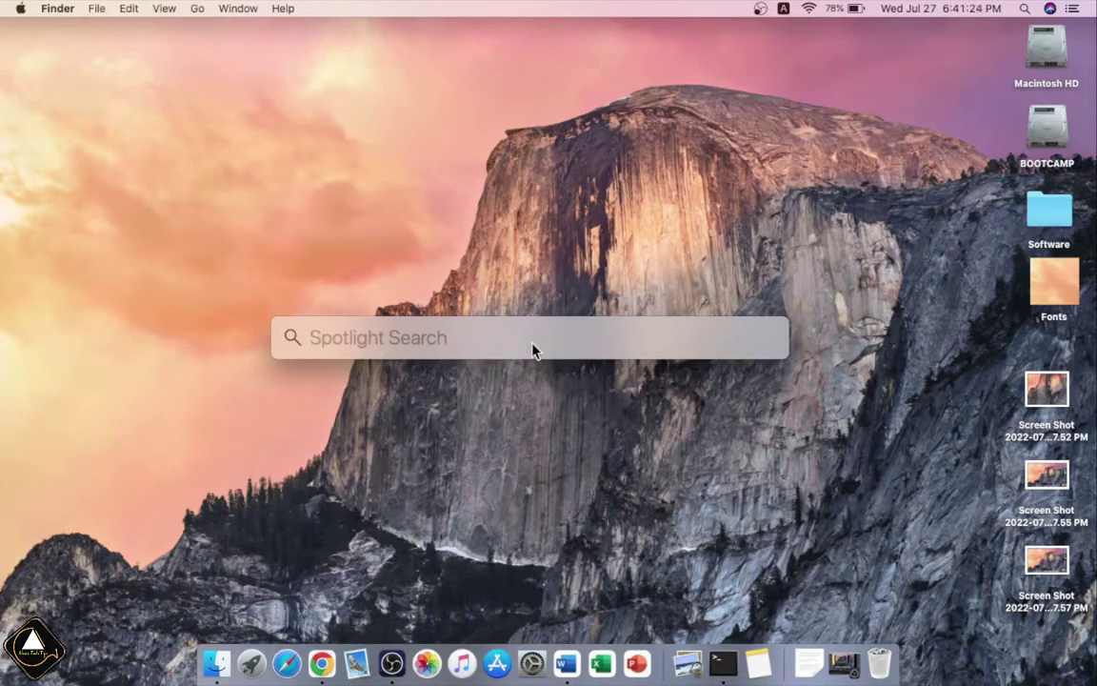
drag(536, 345, 325, 346)
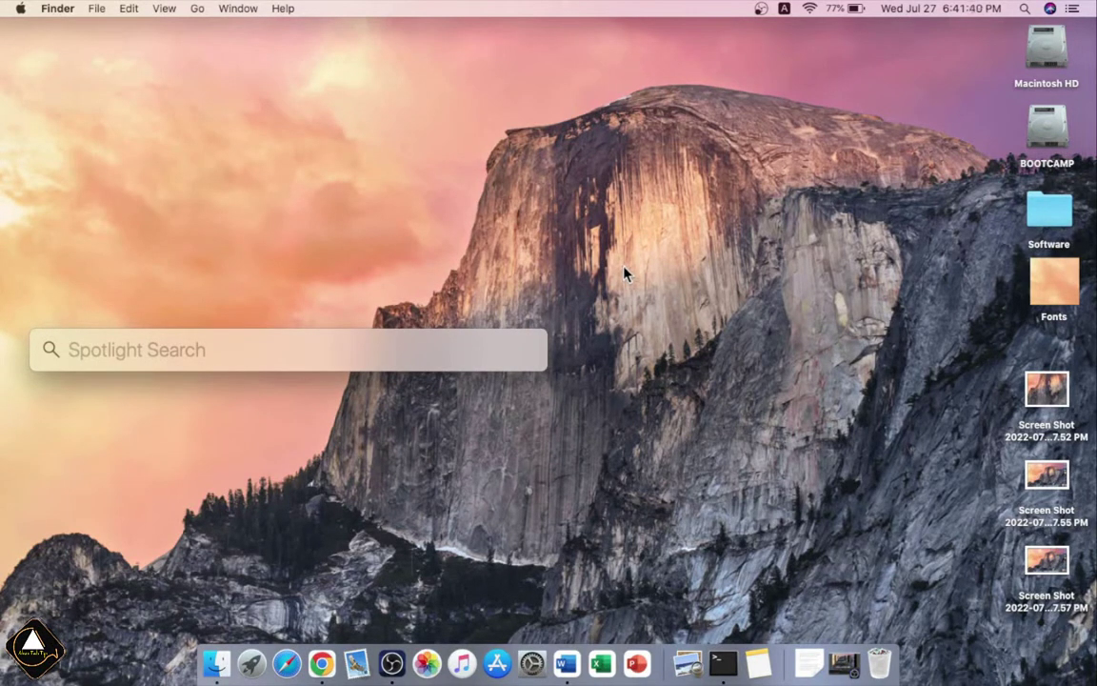
key(Escape)
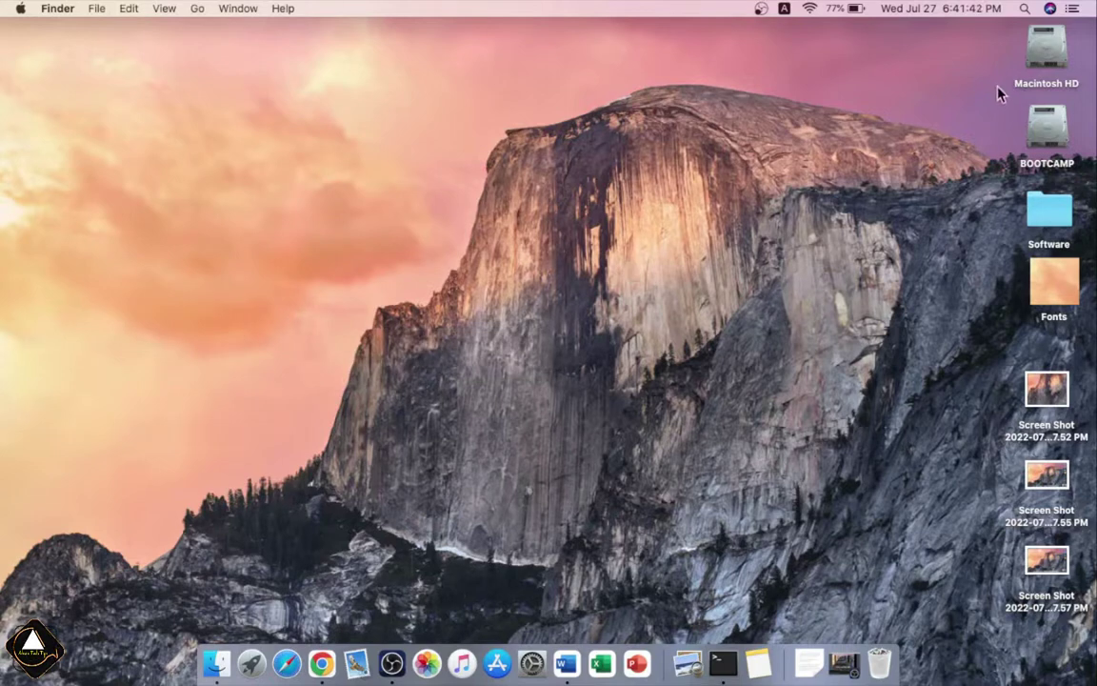
Reopen Spotlight, move its search bar back to the centre and up near the mountain's summit, and dismiss it.
click(1024, 9)
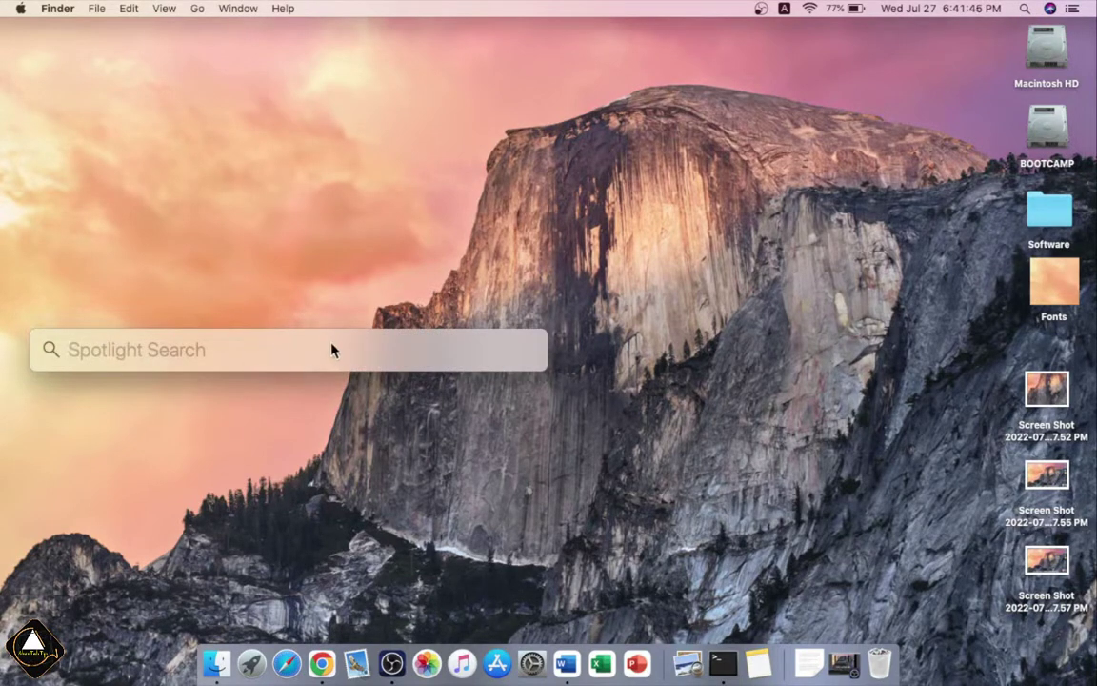
drag(331, 351, 567, 331)
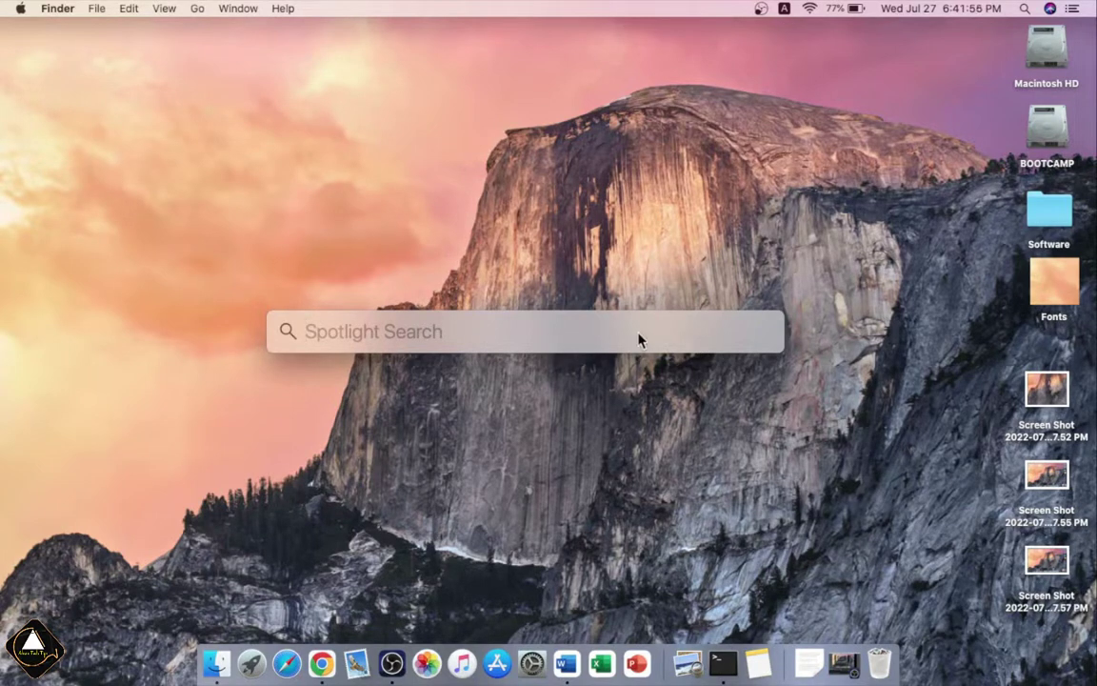
drag(643, 339, 659, 174)
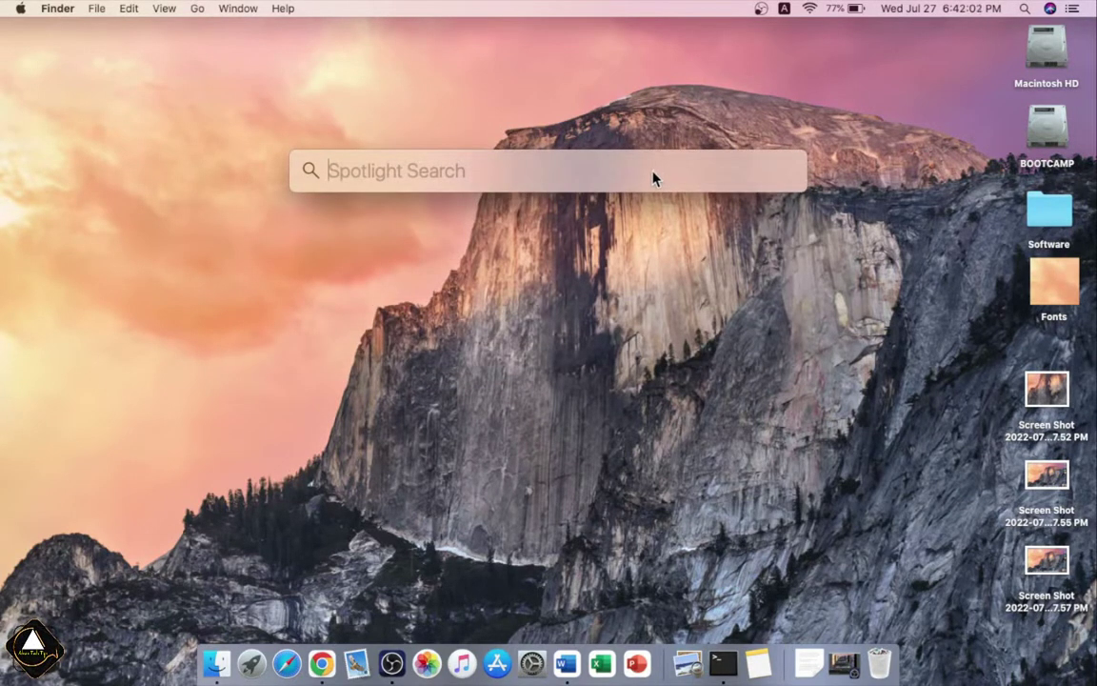
click(555, 268)
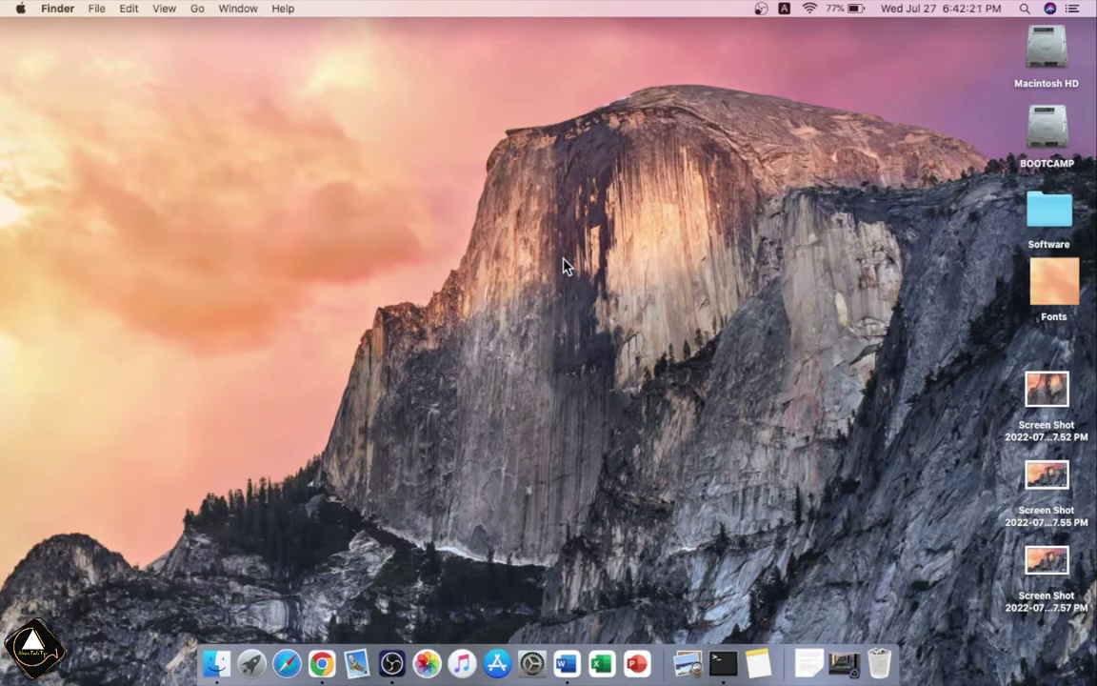
Open Notes and delete the whole row of emoji from the newest note.
click(758, 662)
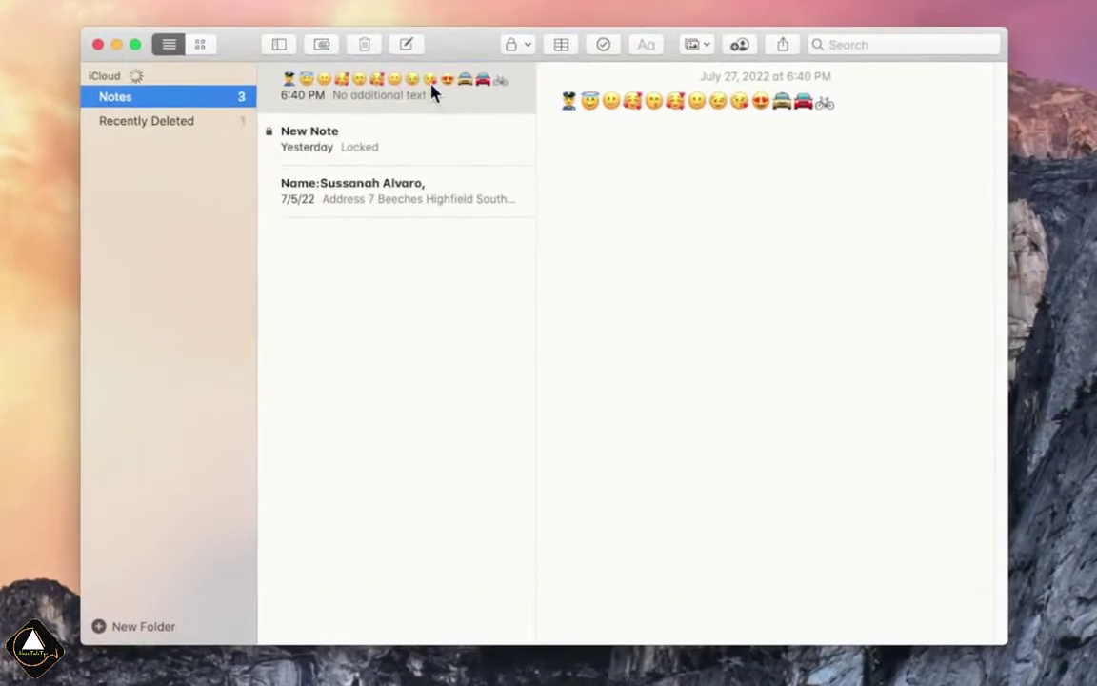
drag(828, 107, 540, 82)
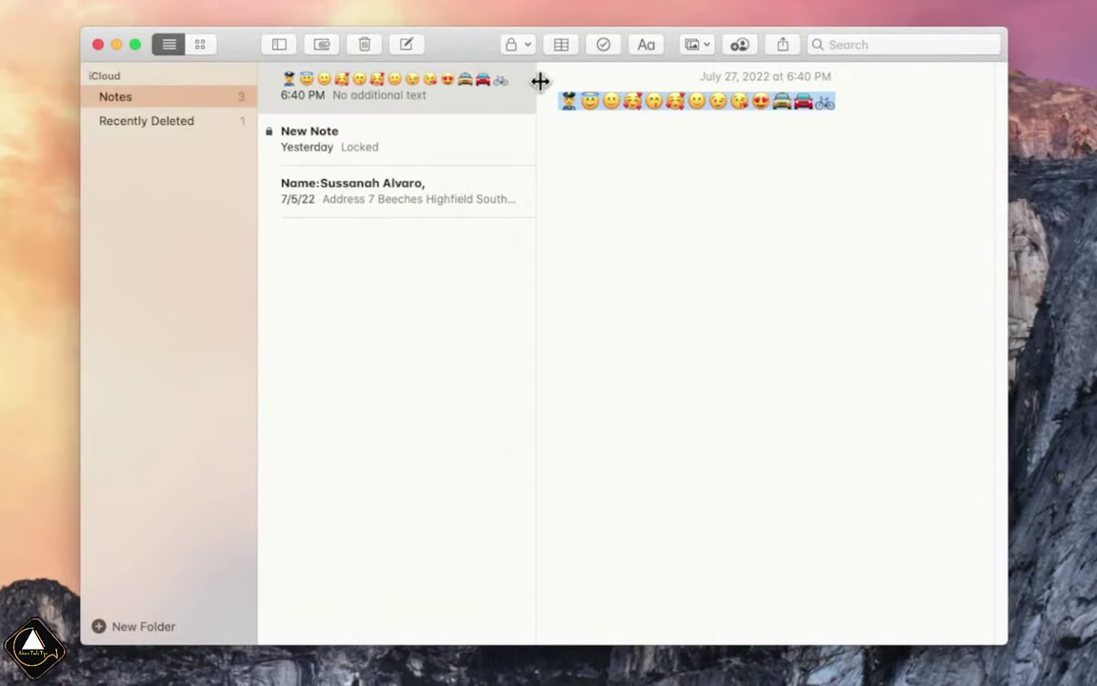
key(BackSpace)
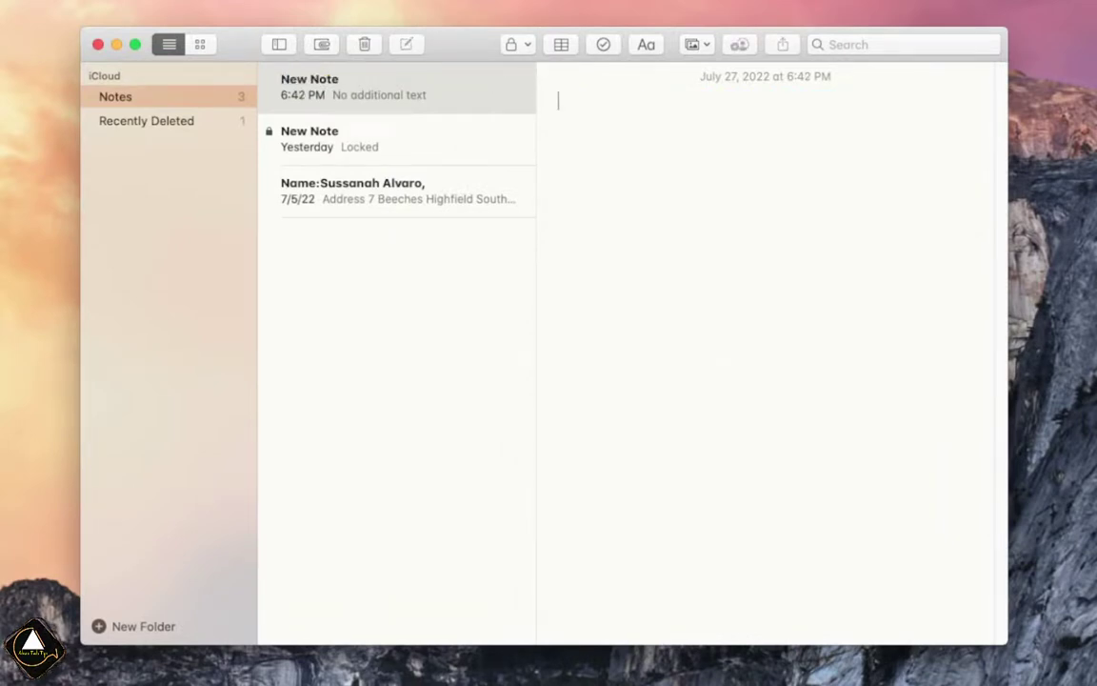
Insert a single Apple logo symbol into the emptied note and highlight it briefly.
key(alt+shift+k)
key(alt+shift+k)
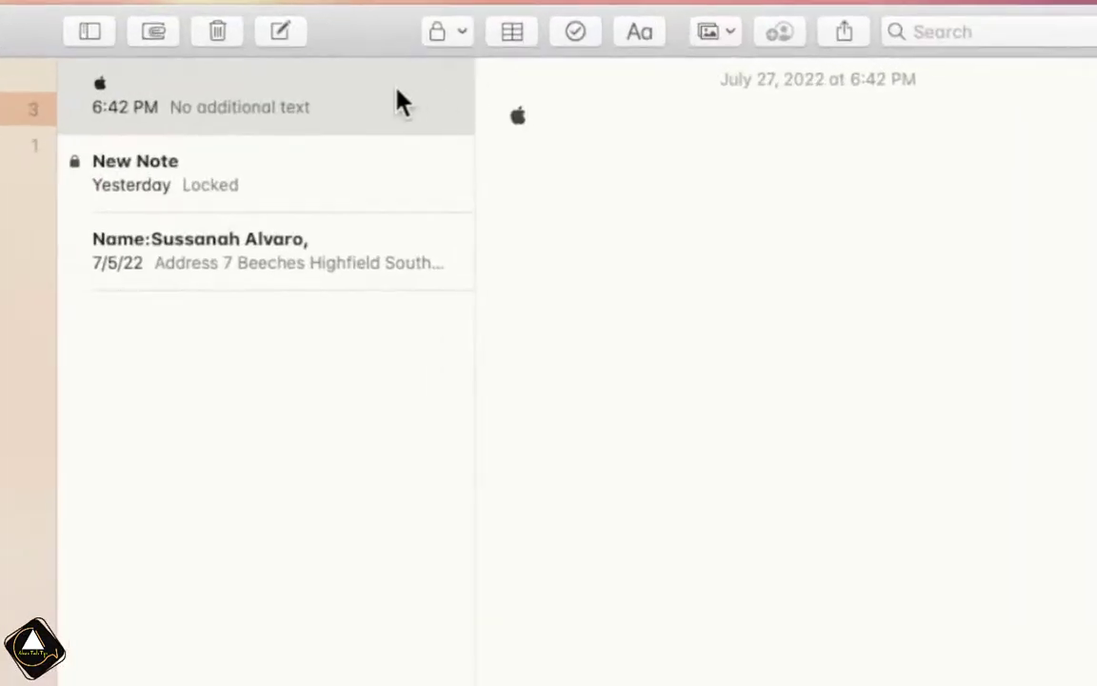
drag(558, 115, 504, 113)
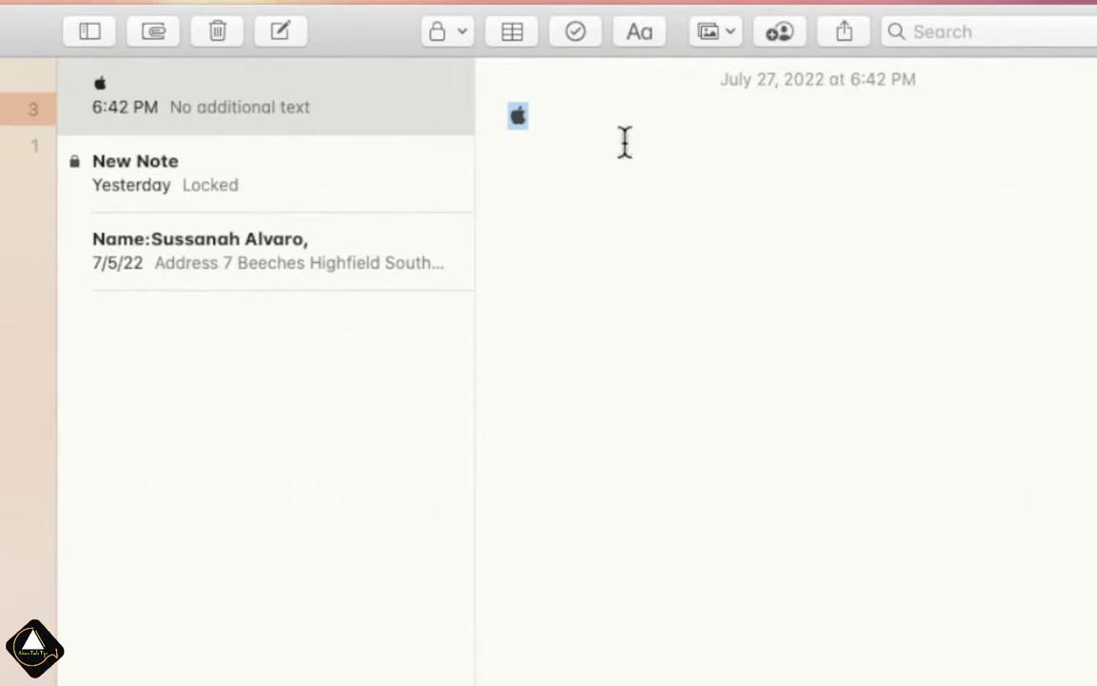
click(585, 105)
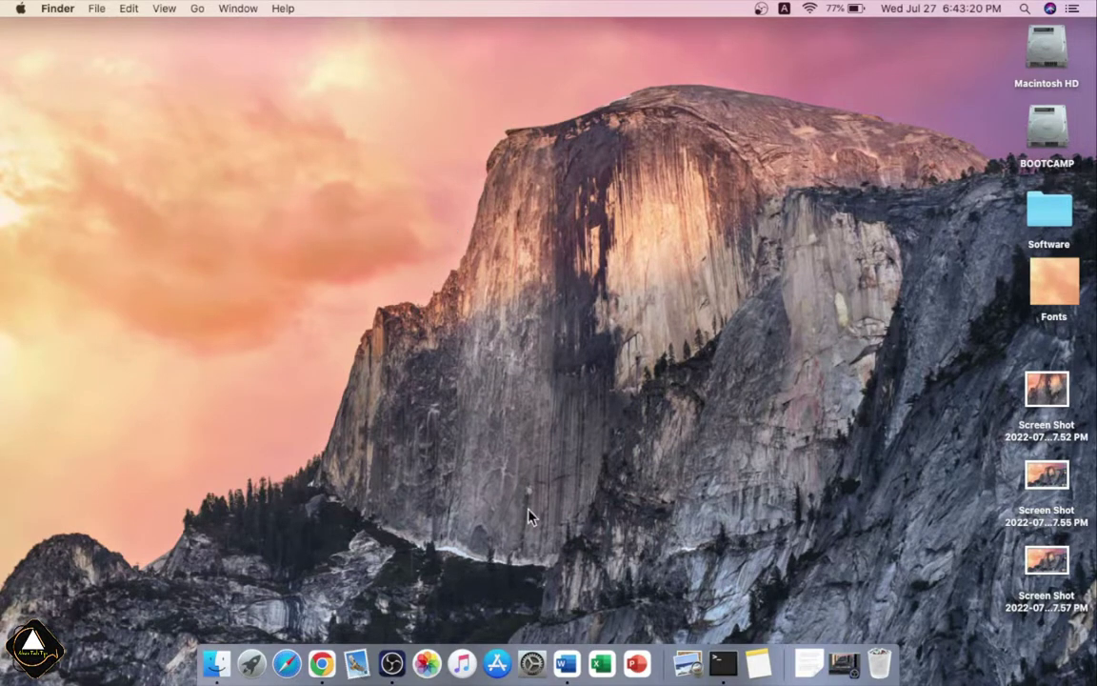
Raise the cursor size slightly above Normal in the Accessibility display settings of System Preferences.
click(531, 663)
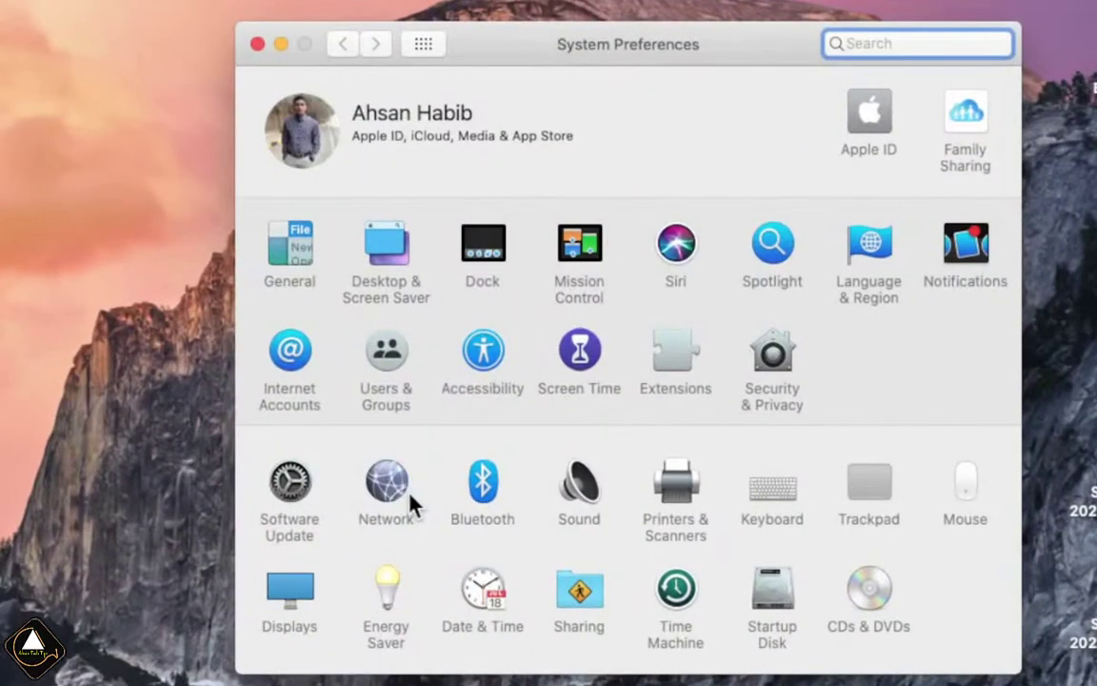
click(480, 360)
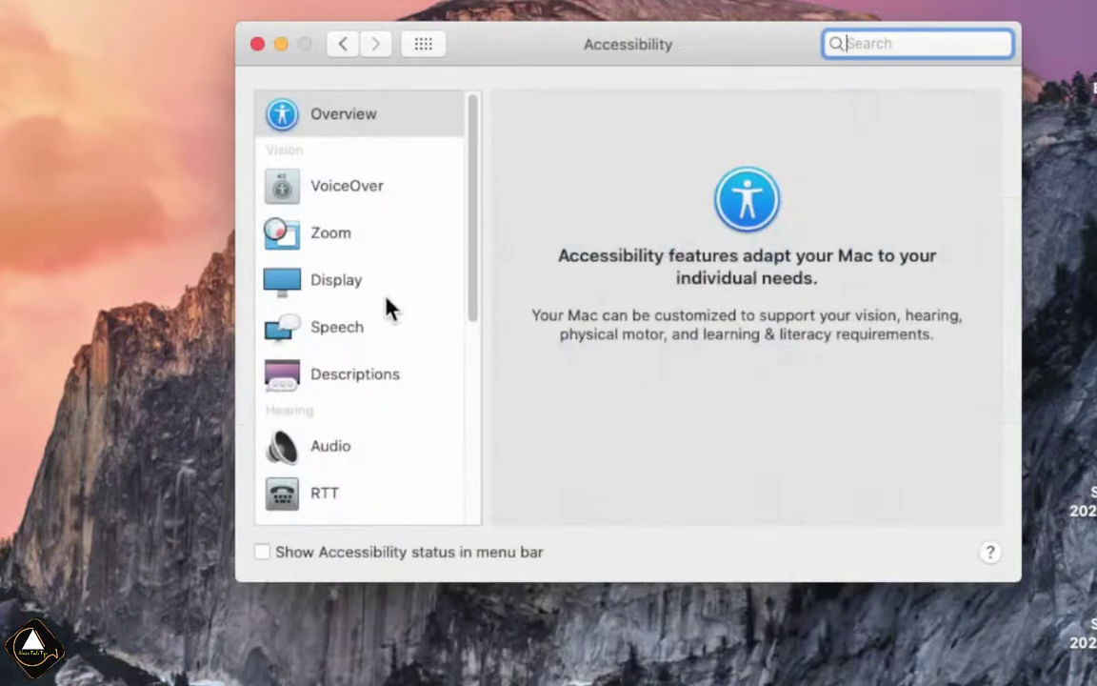
click(424, 288)
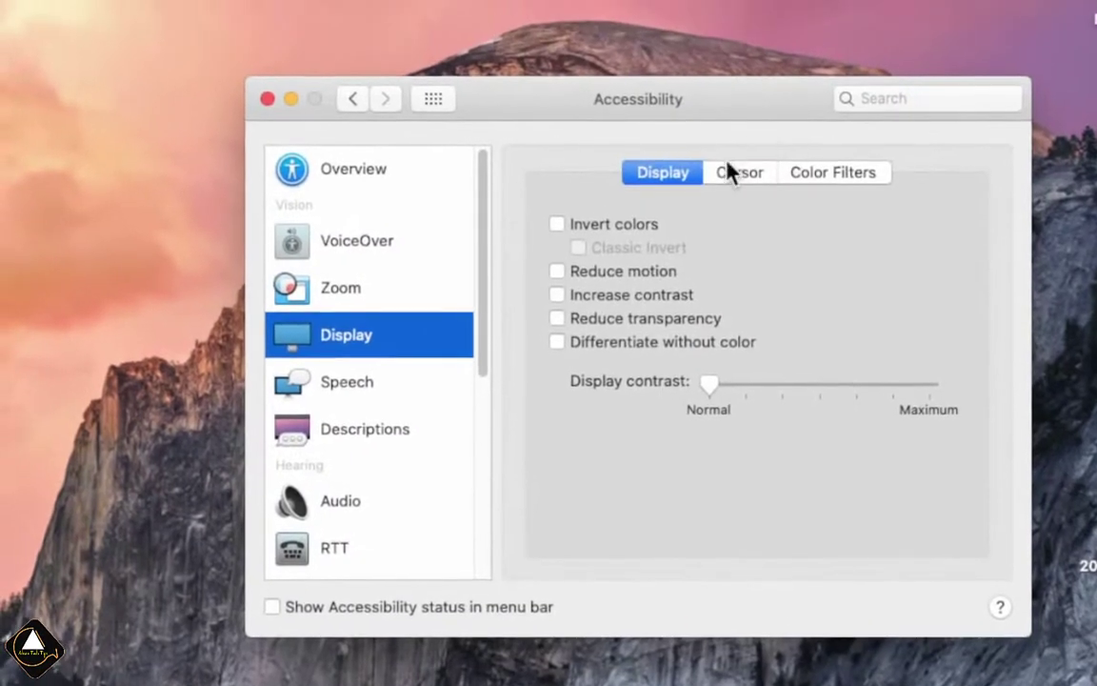
click(728, 119)
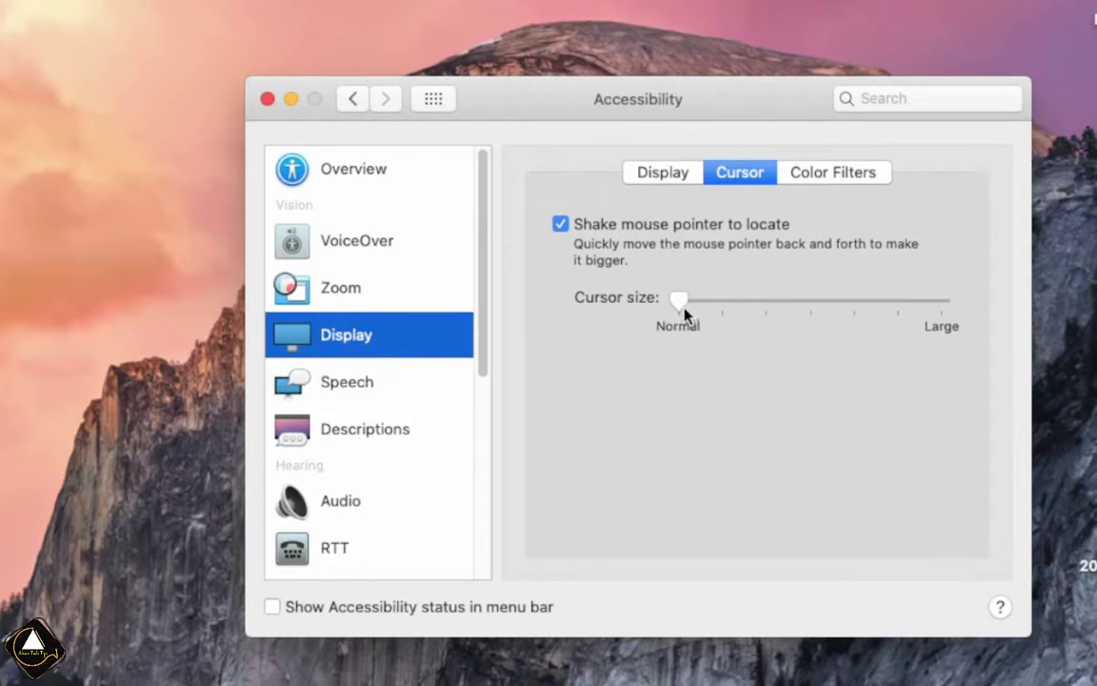
drag(684, 312, 716, 303)
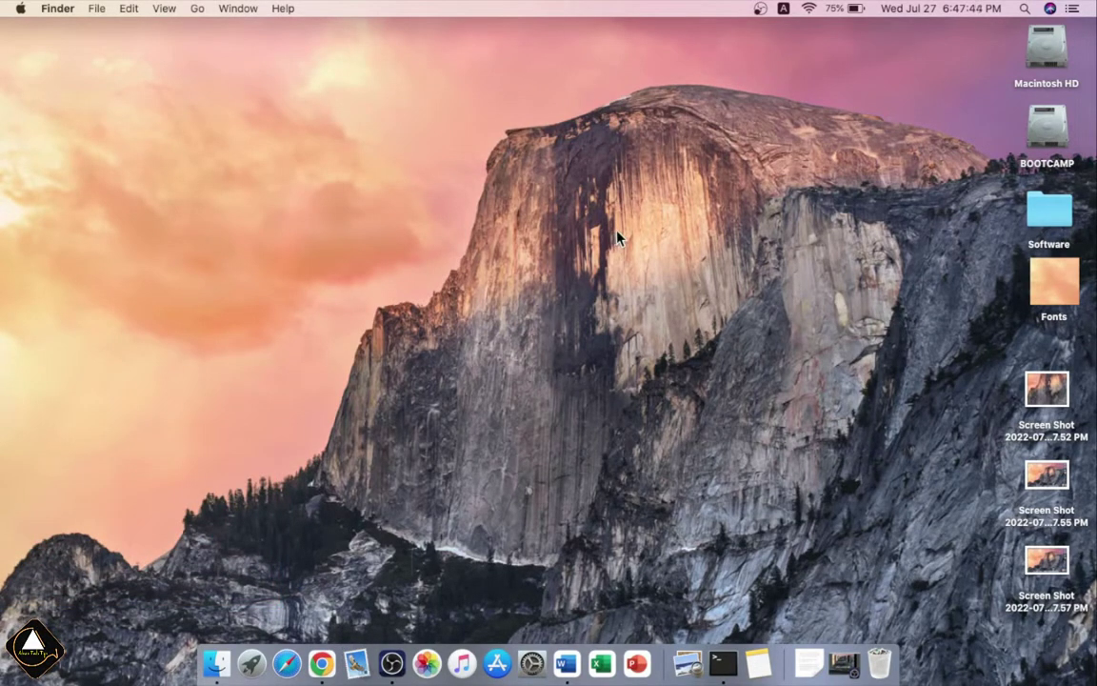
Calculate 2+2 in Spotlight.
click(1024, 12)
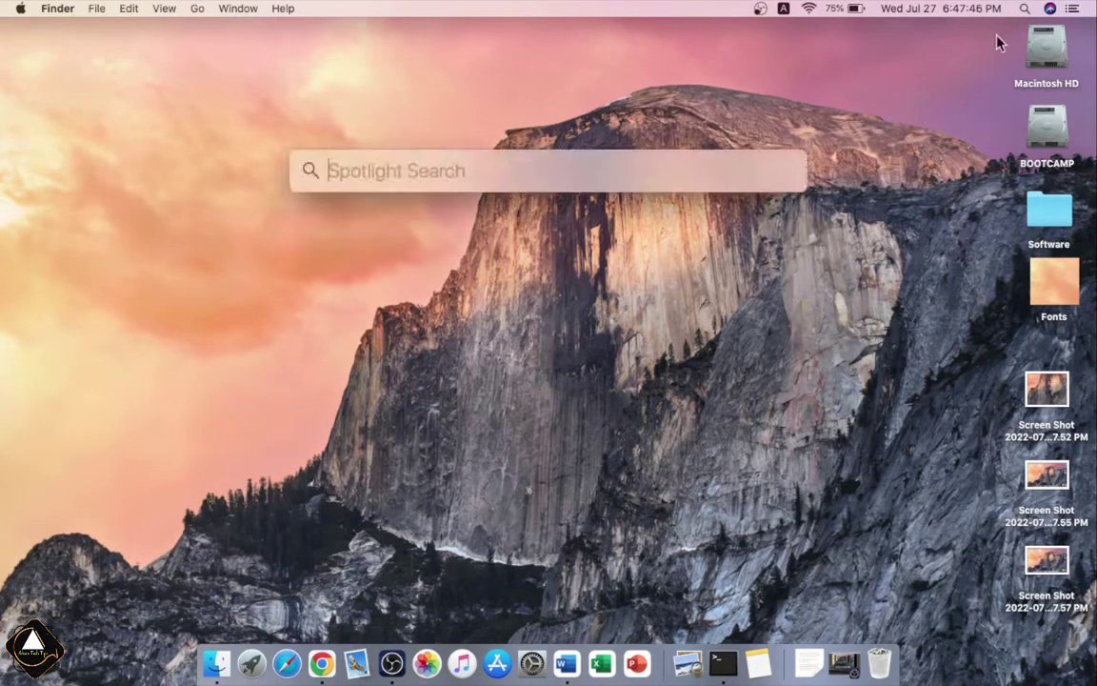
text(2)
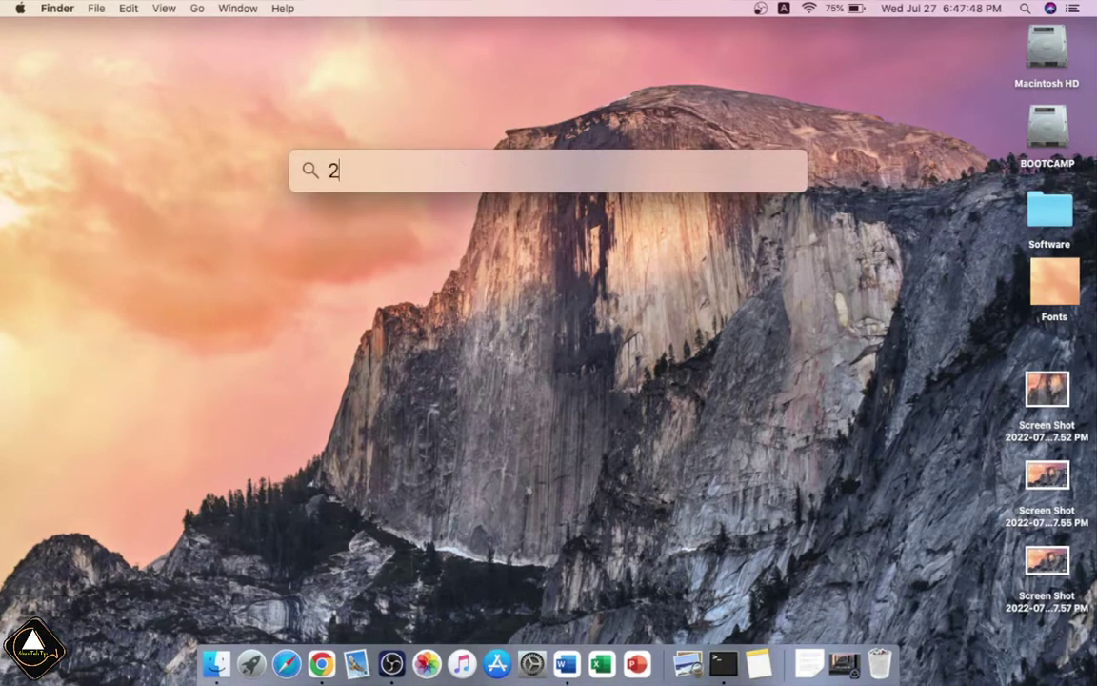
text(+)
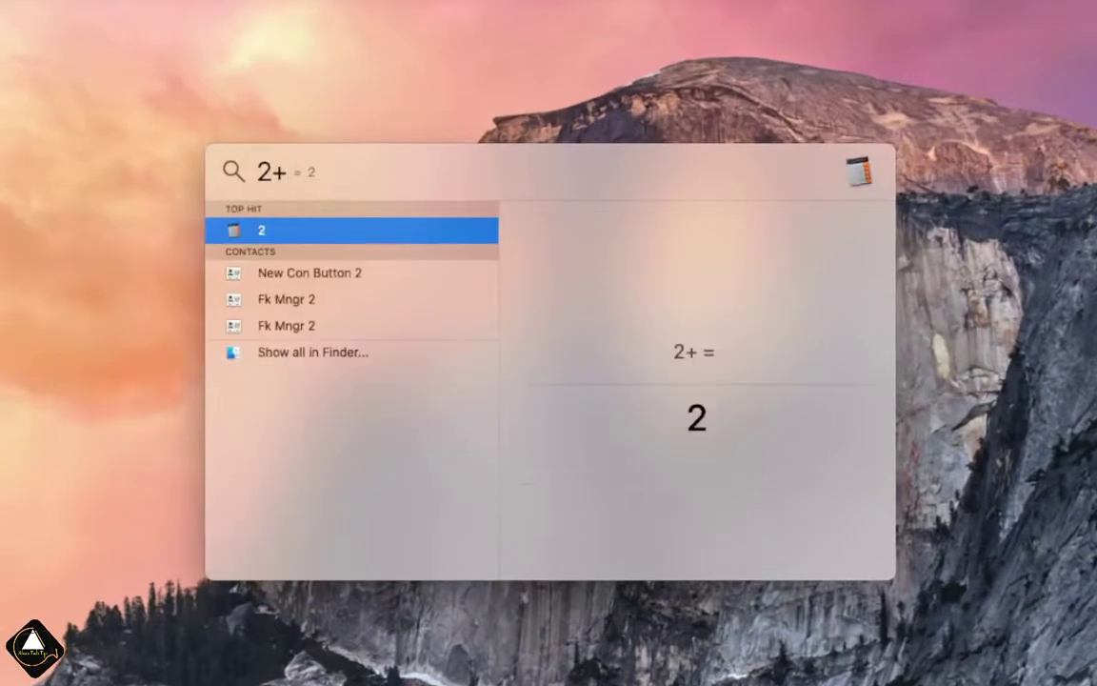
text(2)
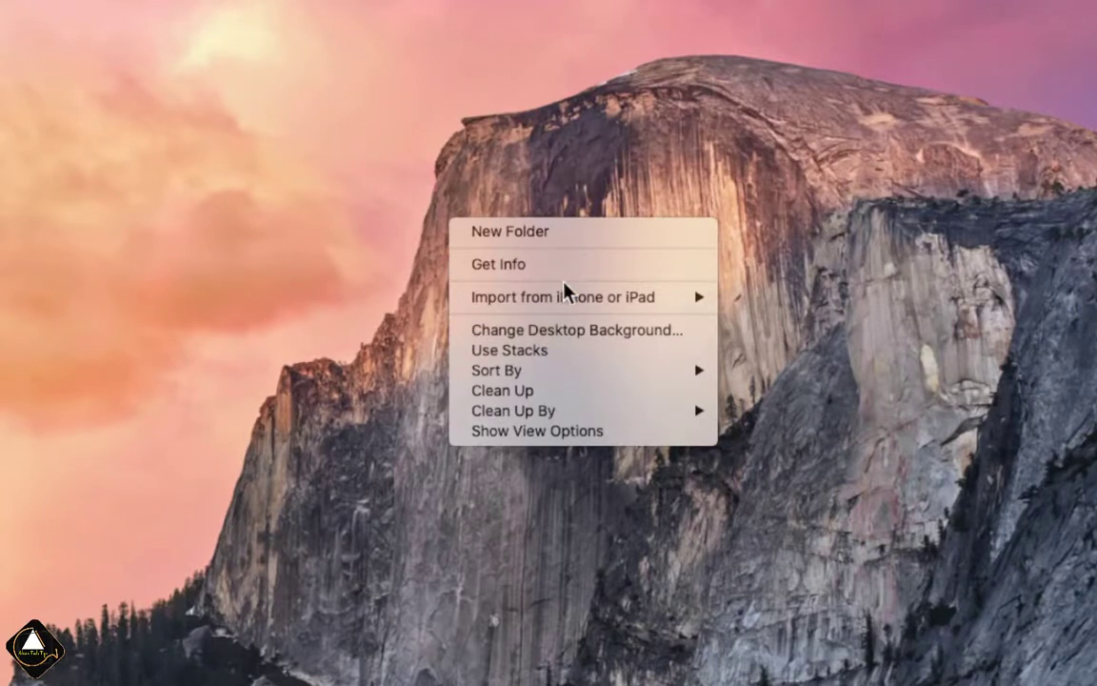
Align the desktop icons with the Clean Up command.
click(561, 394)
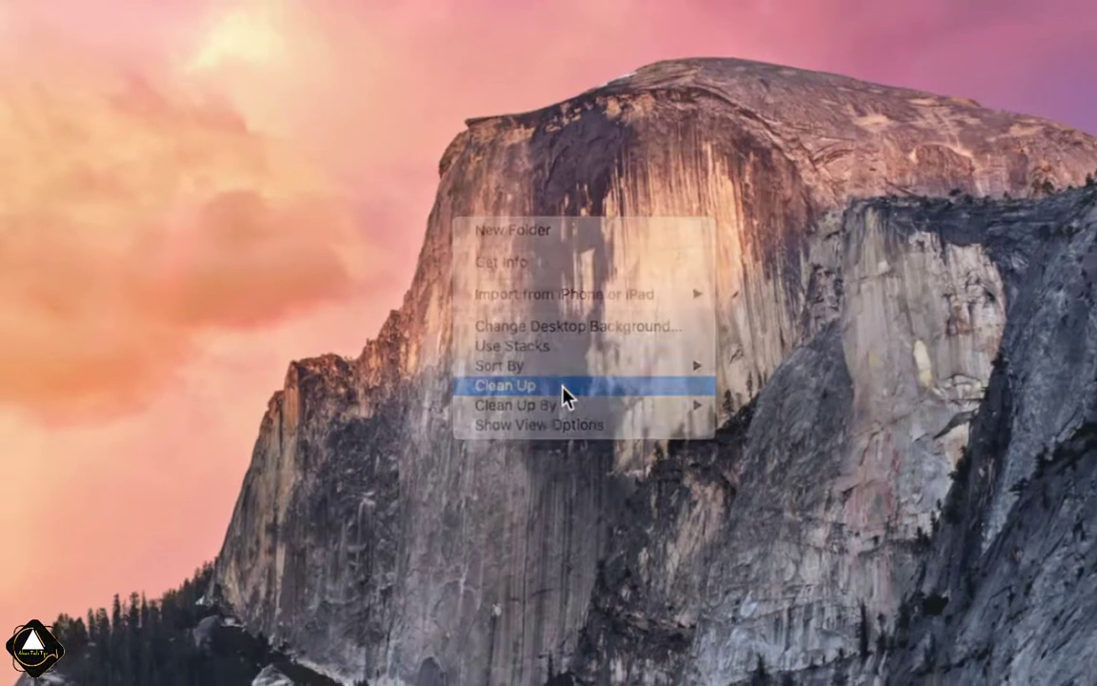